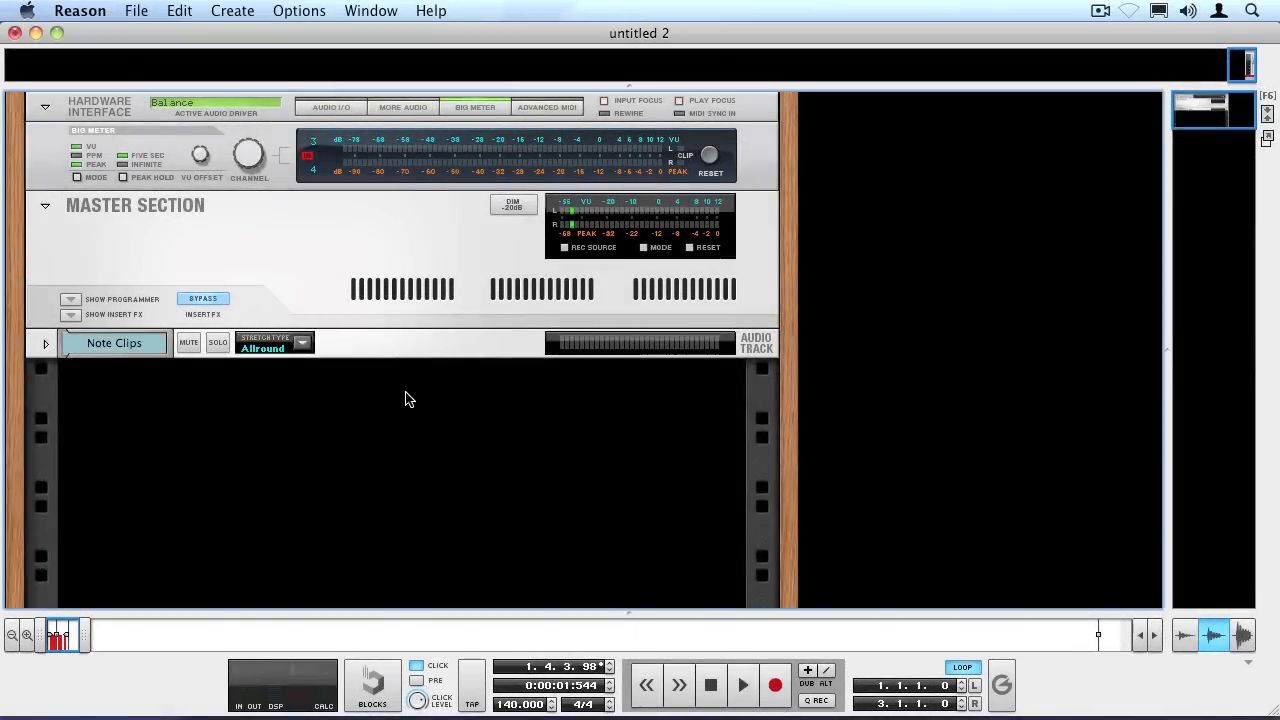
Add a Thor Polysonic Synthesizer to the empty rack space below the audio track and show its programmer.
{"action": "right_click", "coordinate": [405, 399]}
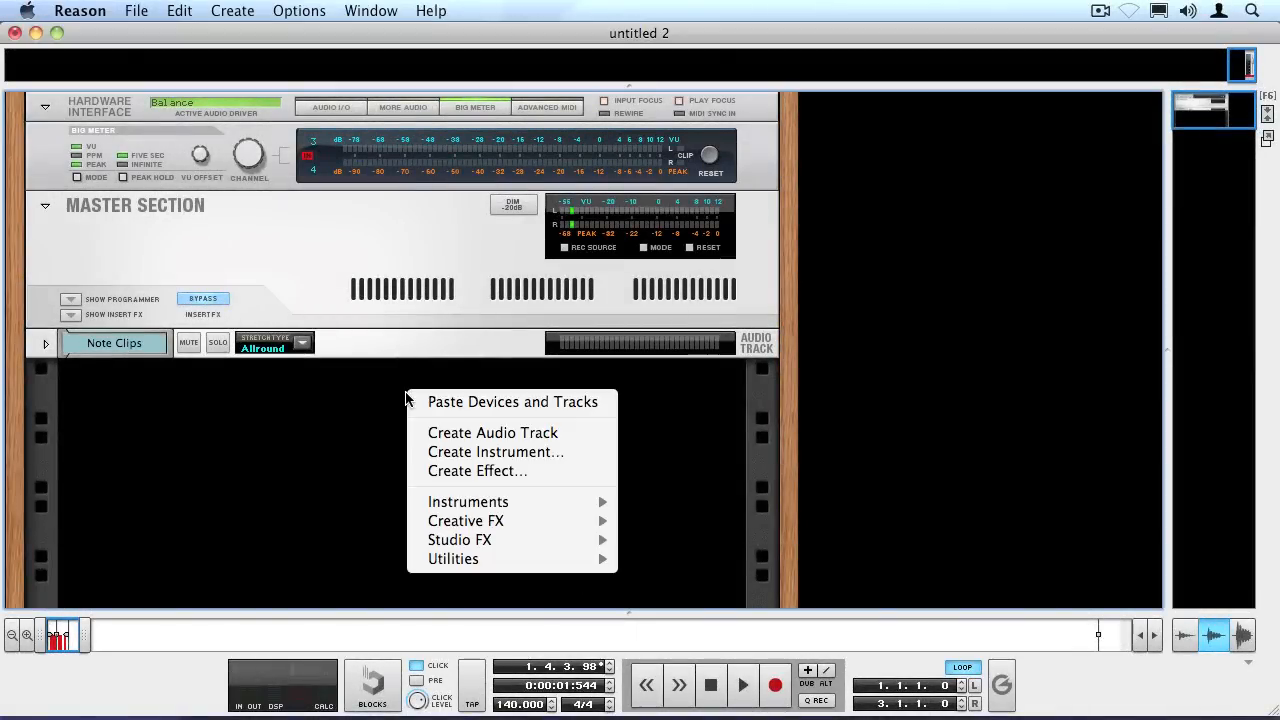
{"action": "mouse_move", "coordinate": [436, 501]}
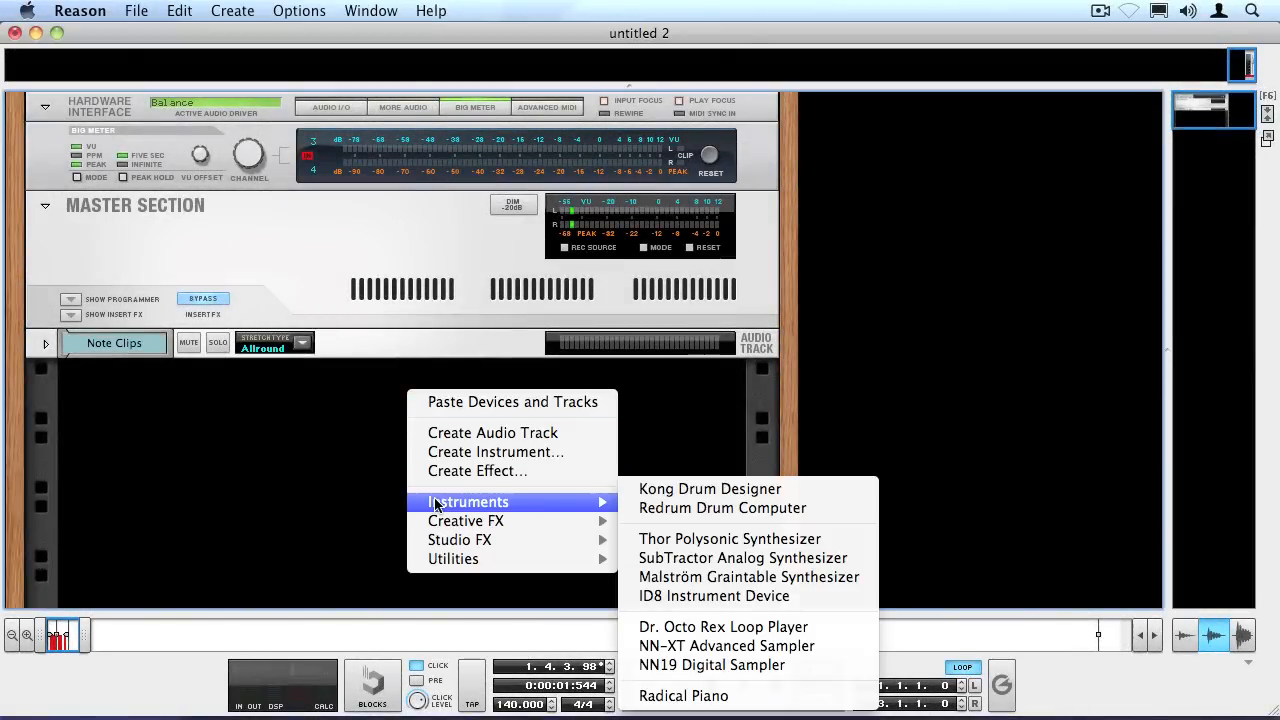
{"action": "left_click", "coordinate": [705, 541]}
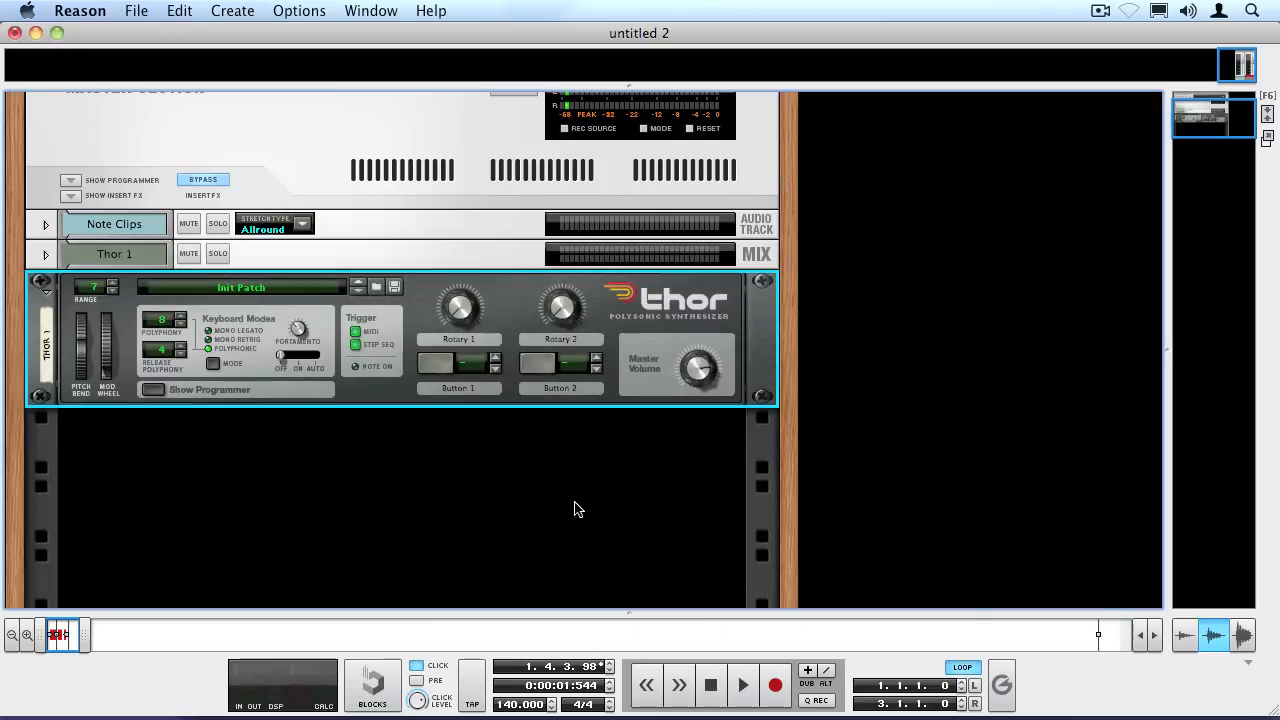
{"action": "left_click", "coordinate": [155, 389]}
Load Analog oscillators into Osc 2 and Osc 3 and route both to Filter 1.
{"action": "left_click", "coordinate": [95, 334]}
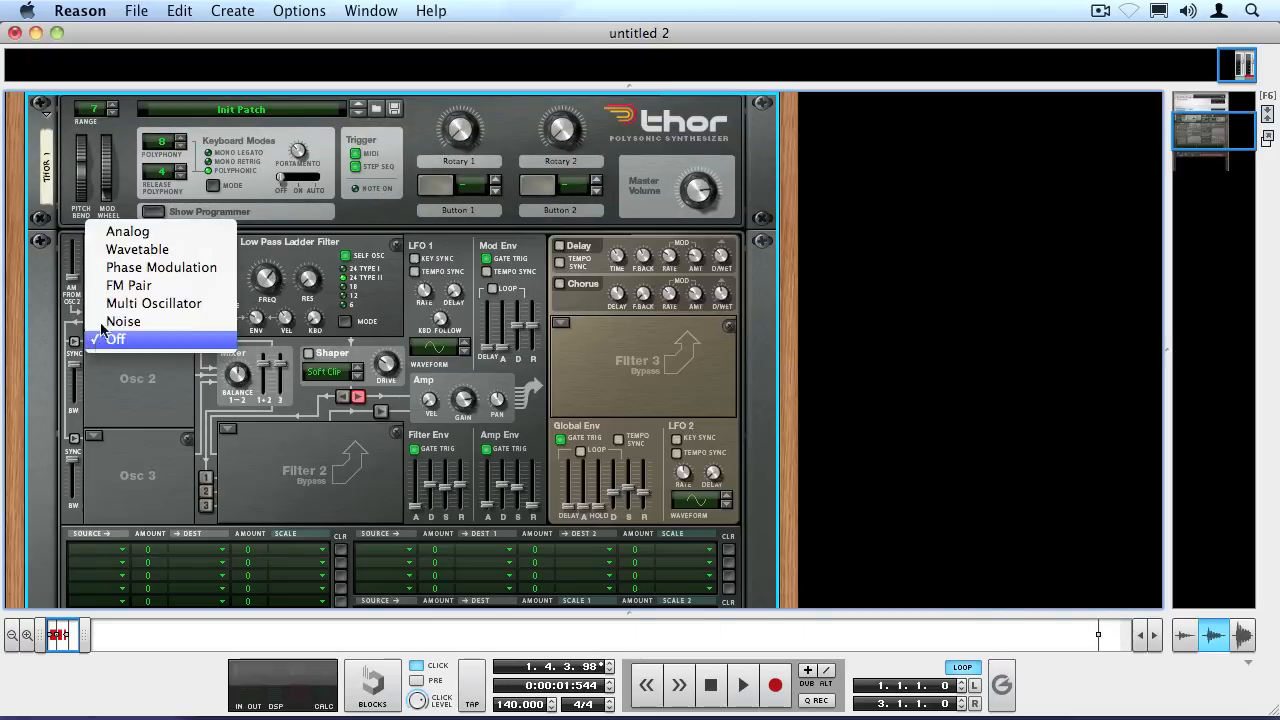
{"action": "left_click", "coordinate": [112, 234]}
{"action": "left_click", "coordinate": [93, 441]}
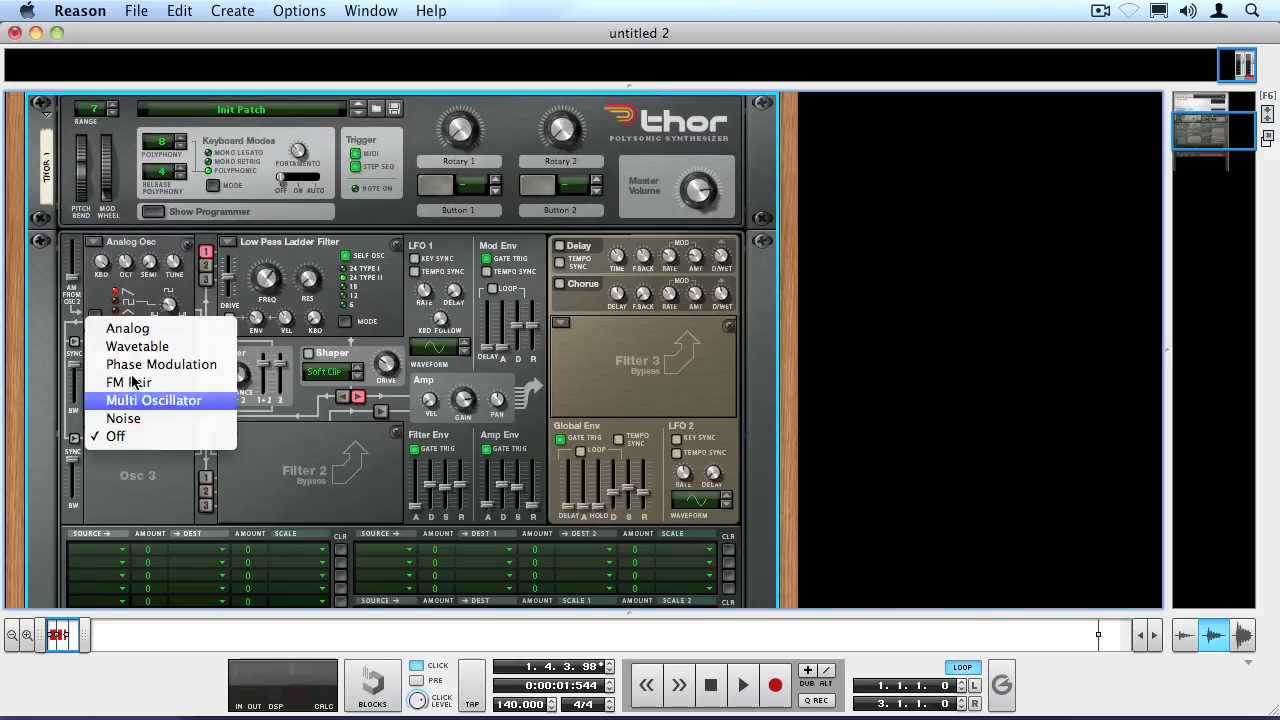
{"action": "left_click", "coordinate": [137, 328]}
{"action": "left_click", "coordinate": [205, 268]}
{"action": "left_click", "coordinate": [206, 279]}
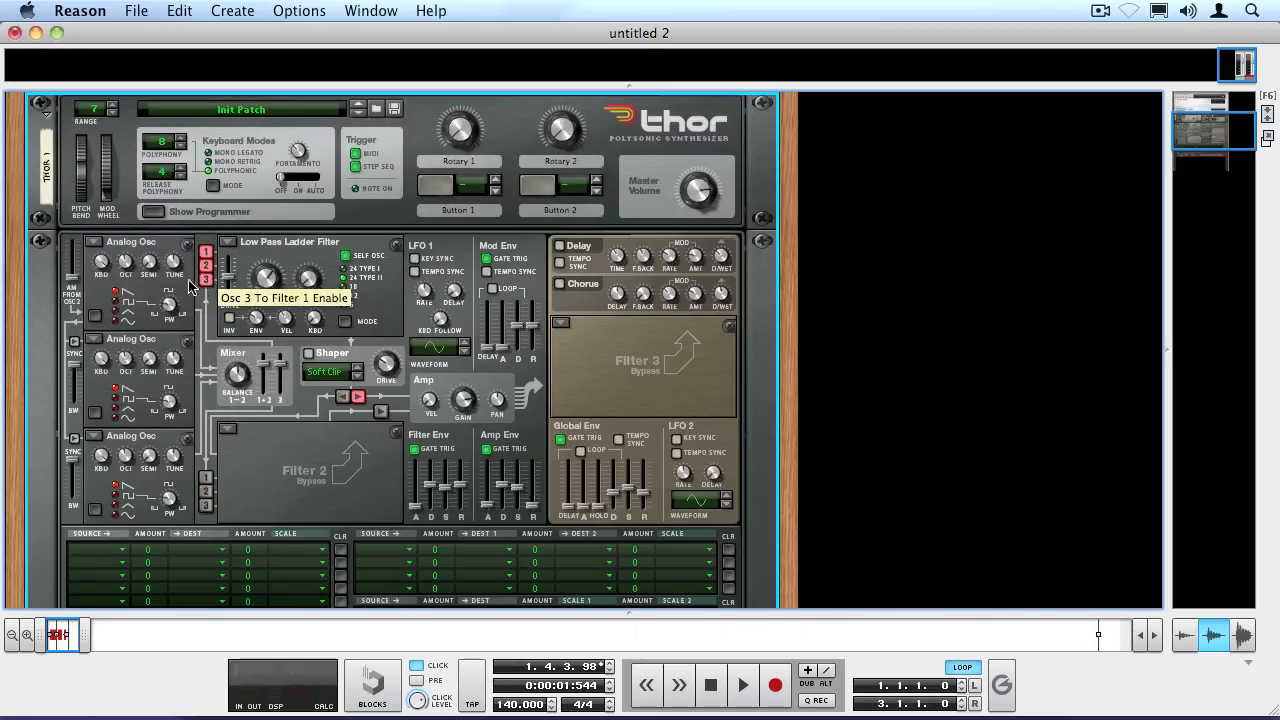
Lower Osc 1's octave to 2 and adjust the octave settings of Osc 2 and Osc 3.
{"action": "left_click_drag", "start_coordinate": [118, 266], "coordinate": [109, 299]}
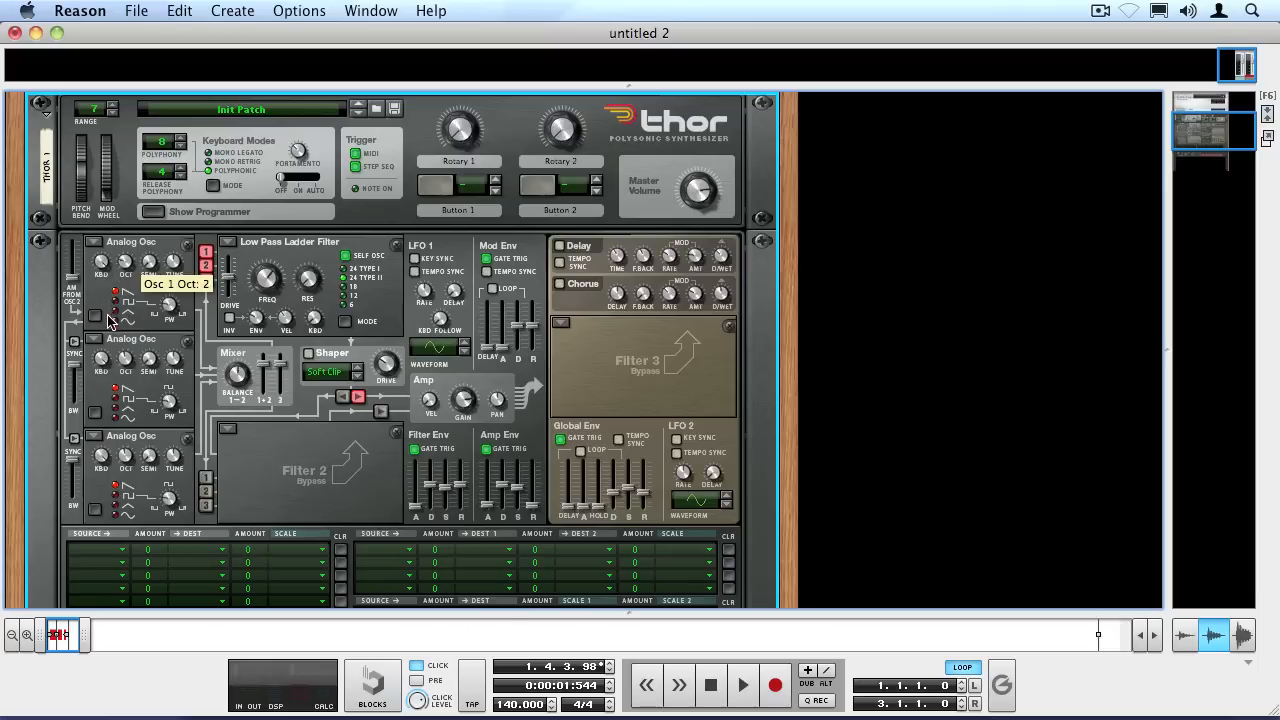
{"action": "left_click_drag", "start_coordinate": [125, 360], "coordinate": [120, 393]}
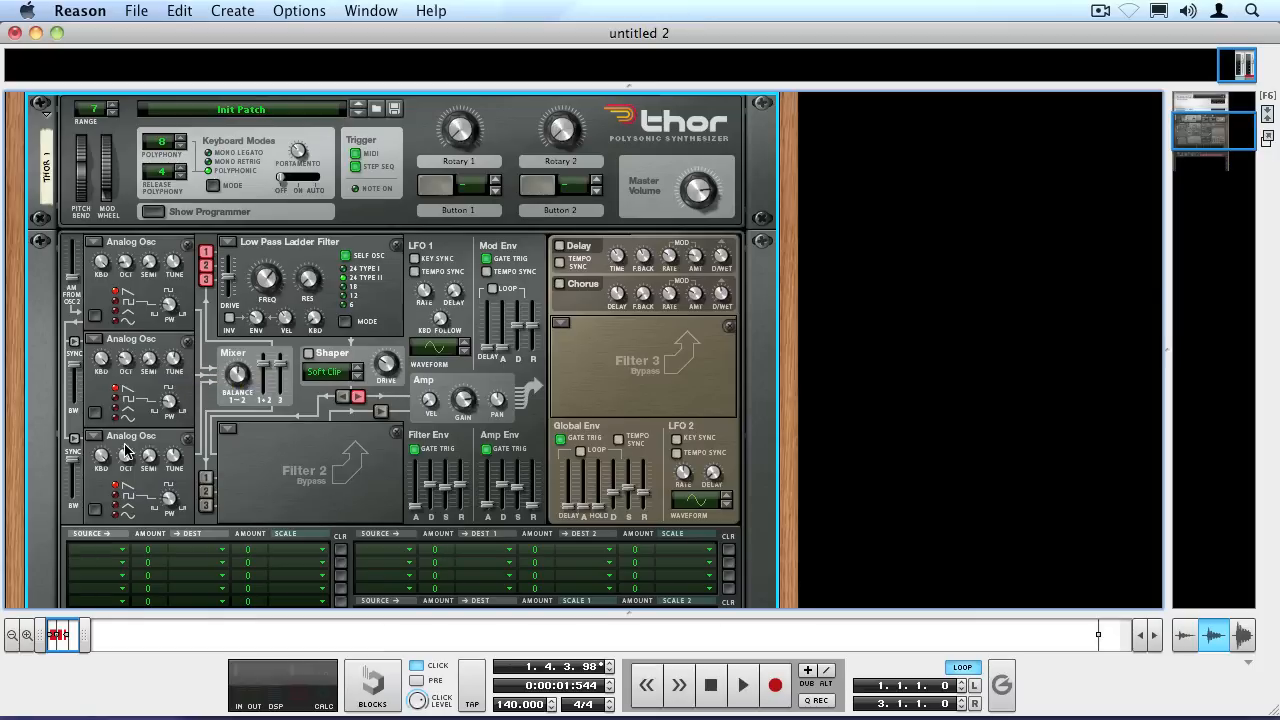
{"action": "left_click_drag", "start_coordinate": [125, 456], "coordinate": [168, 435]}
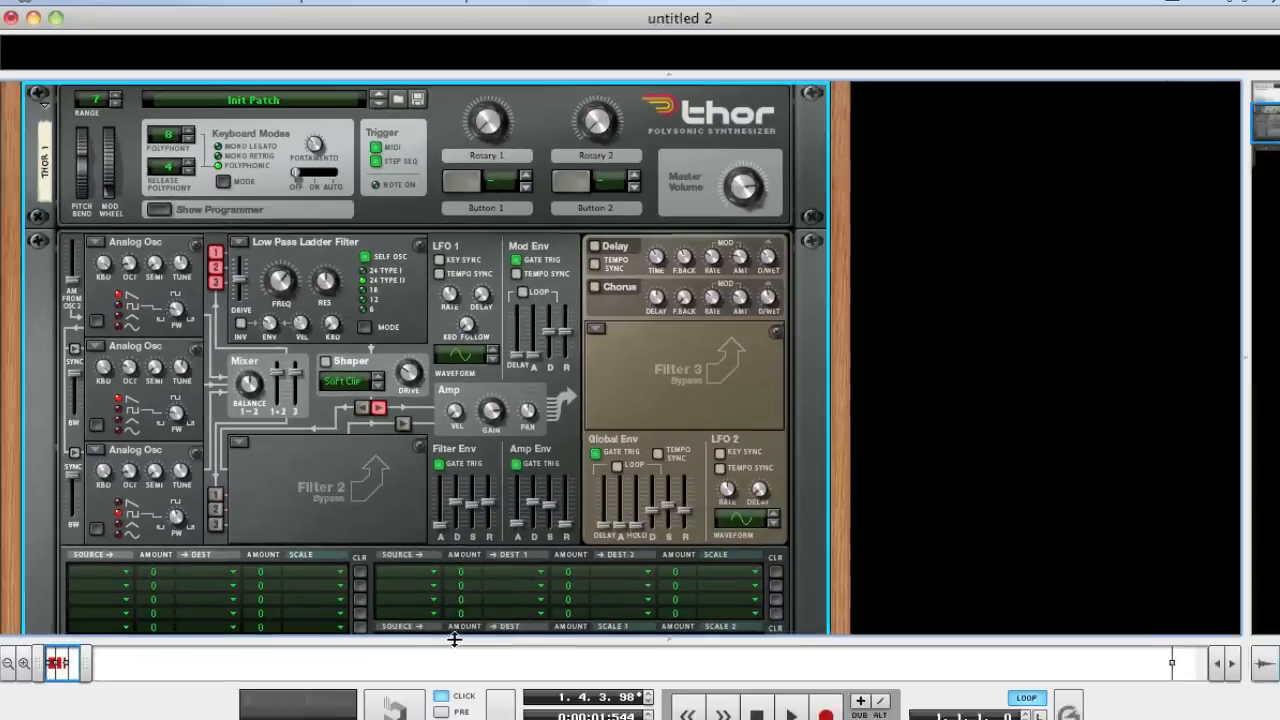
Move all the clips from the Note Clips track onto the Thor 1 lane and play the loop back.
{"action": "left_click_drag", "start_coordinate": [454, 640], "coordinate": [382, 248]}
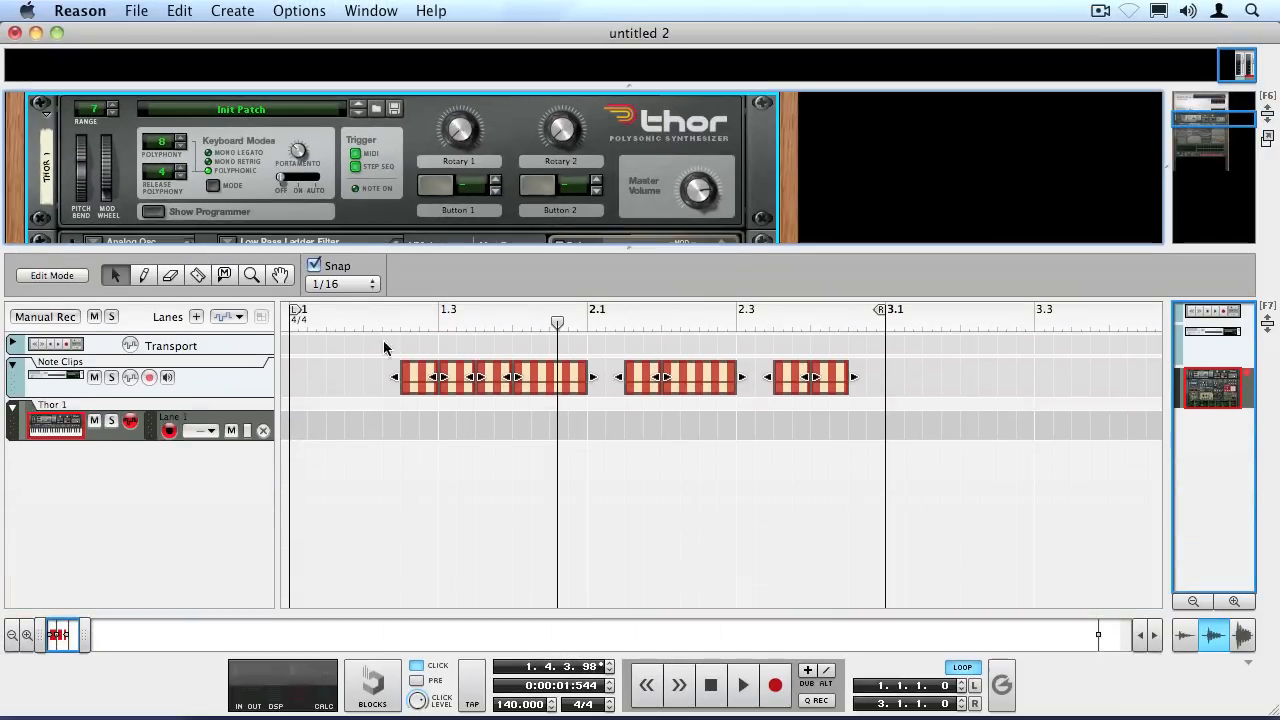
{"action": "left_click_drag", "start_coordinate": [410, 393], "coordinate": [414, 410]}
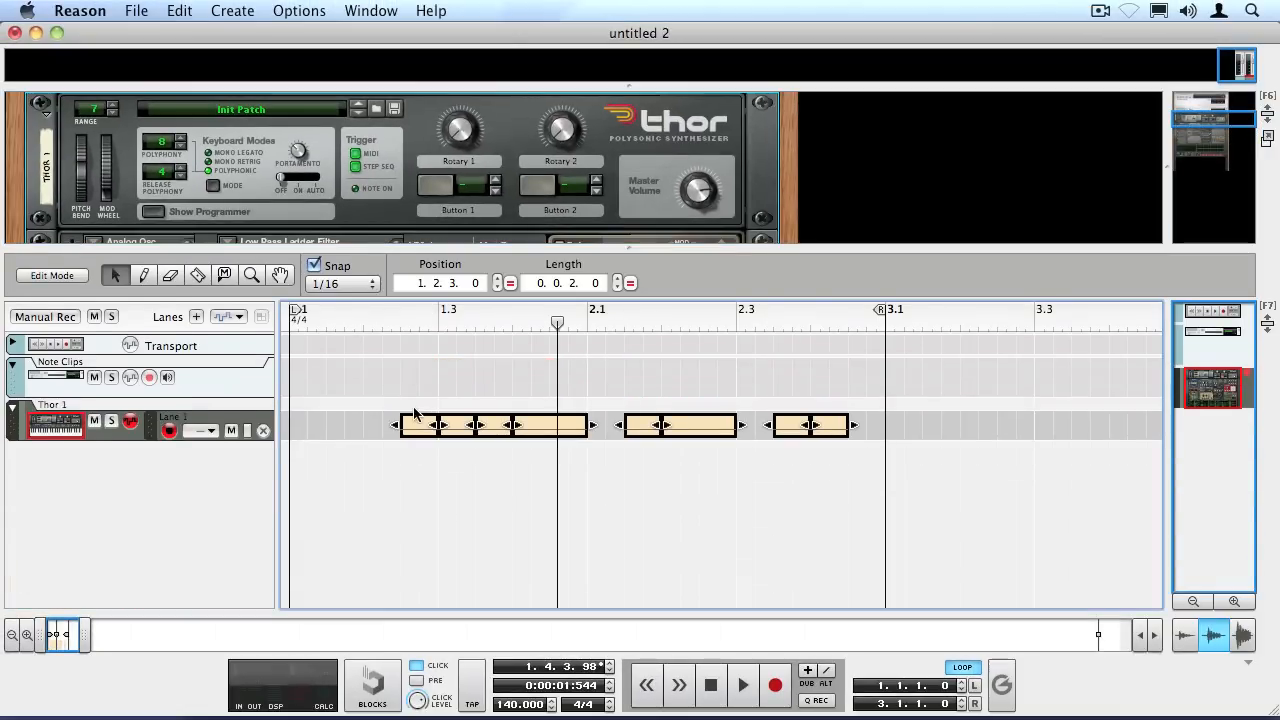
{"action": "key", "text": "space"}
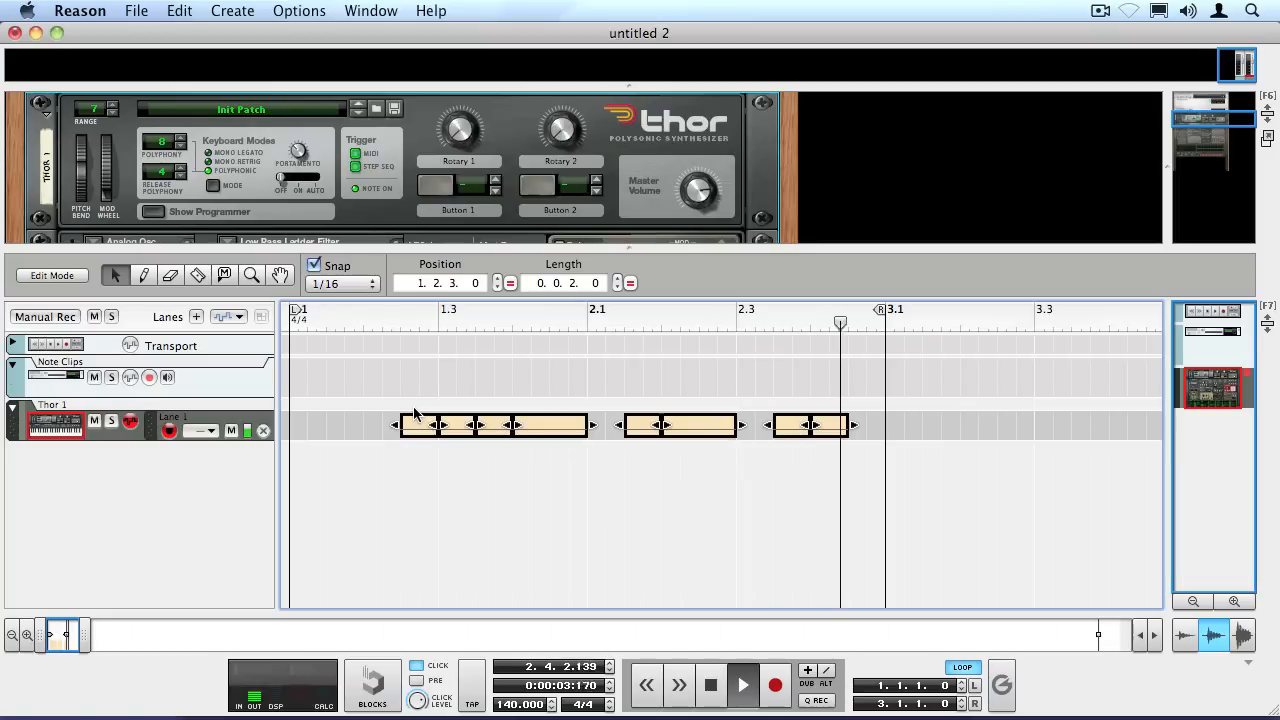
{"action": "key", "text": "space"}
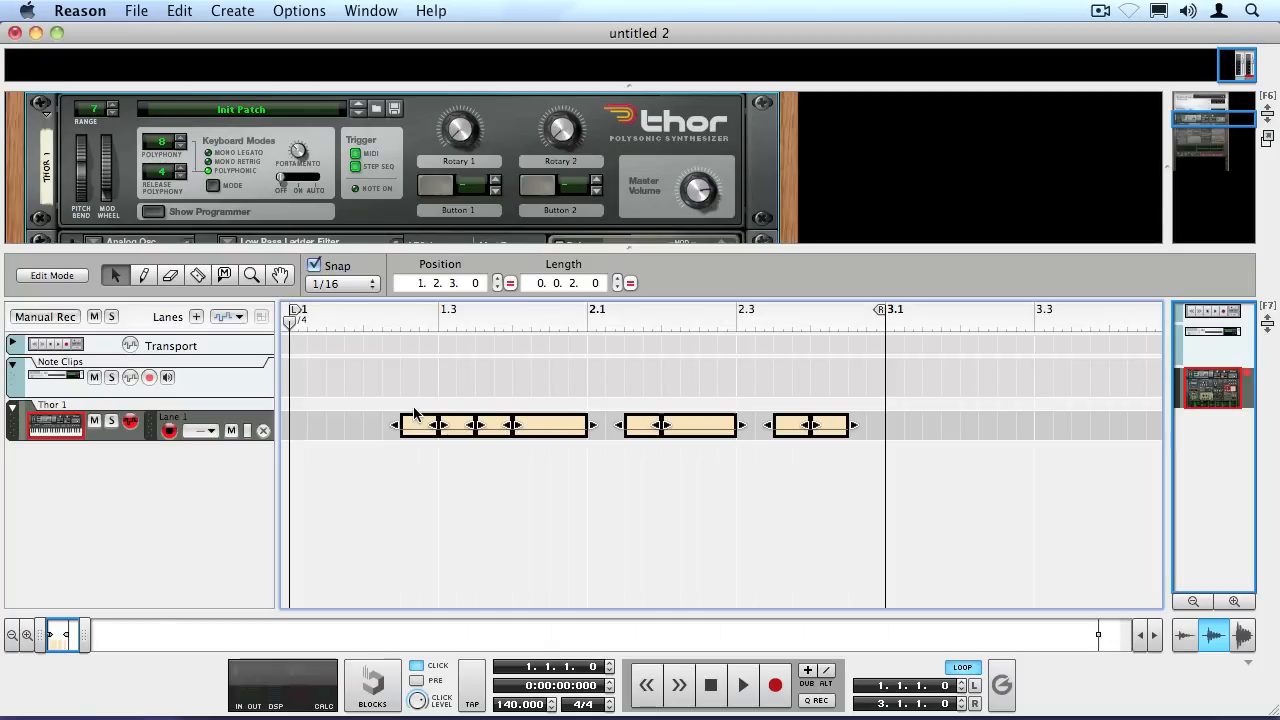
Create a Filter 1 Freq automation lane for Thor and draw an automation clip beneath the first note clip.
{"action": "left_click_drag", "start_coordinate": [395, 246], "coordinate": [393, 367]}
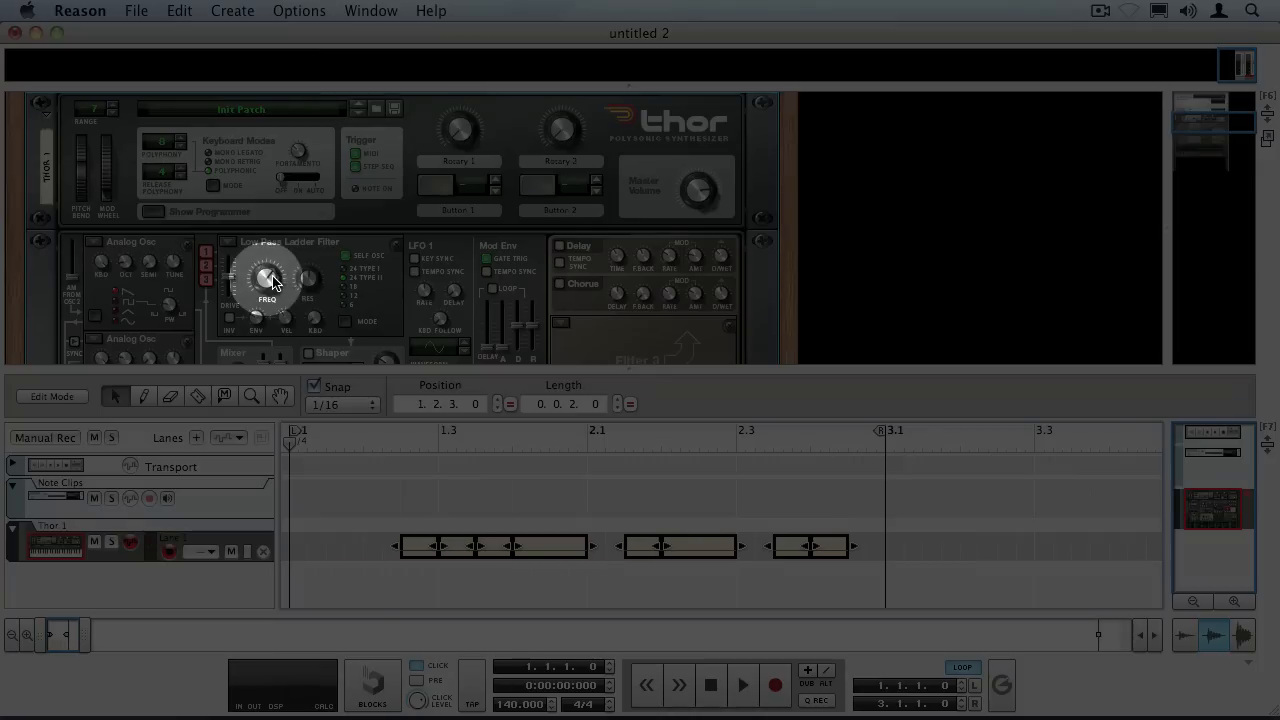
{"action": "left_click", "coordinate": [270, 282], "text": "alt"}
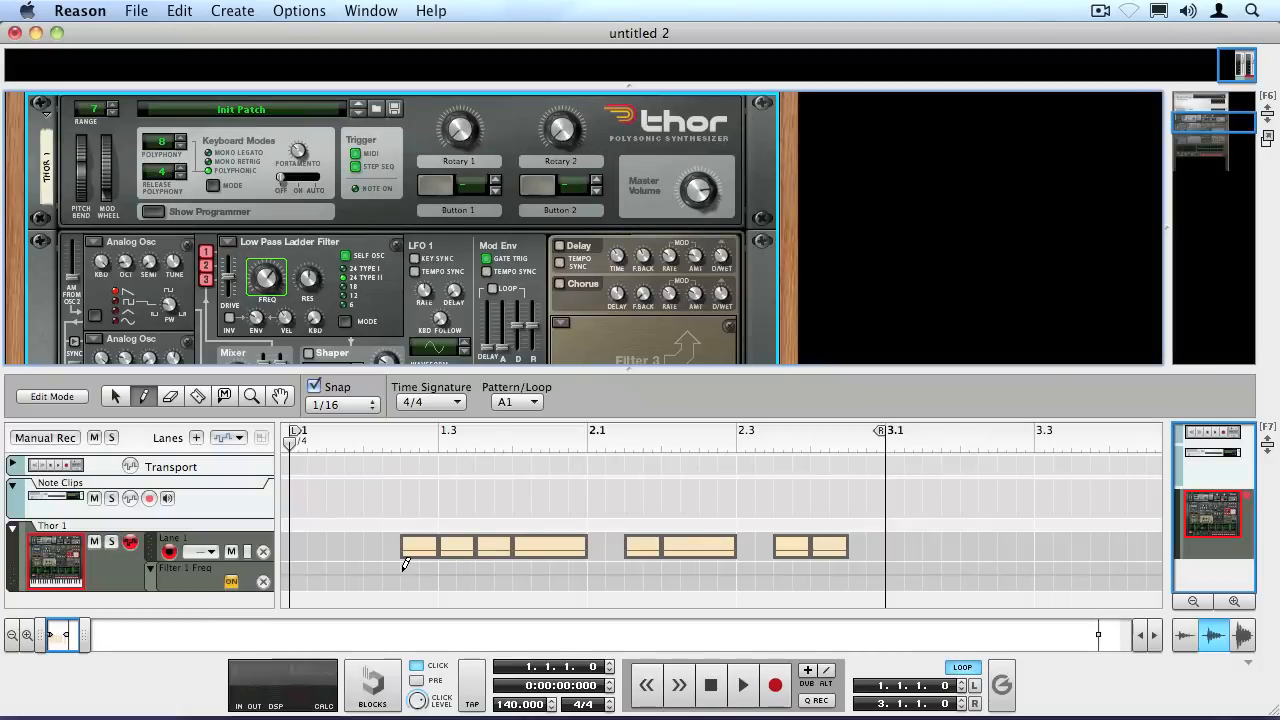
{"action": "key", "text": "p"}
{"action": "left_click_drag", "start_coordinate": [401, 568], "coordinate": [433, 566]}
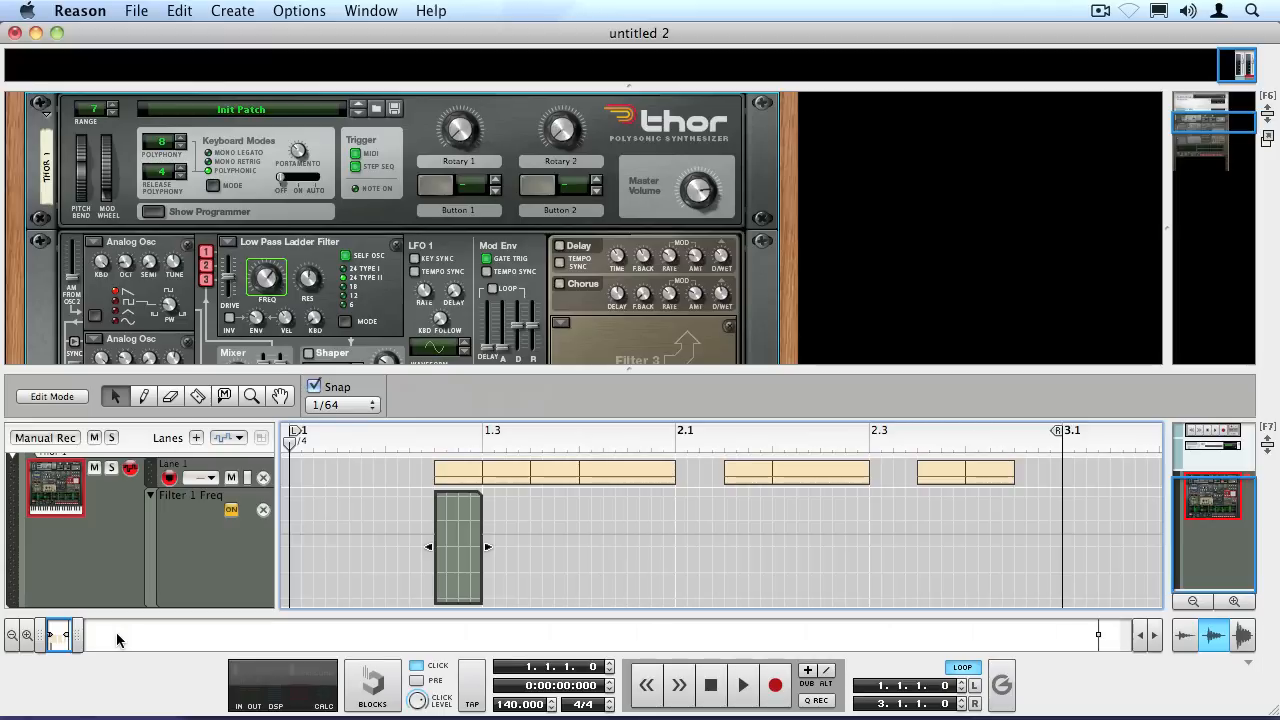
Plot seven automation points across the first Filter 1 Freq clip, staying near 64 with two dips to 0.
{"action": "left_click_drag", "start_coordinate": [77, 637], "coordinate": [73, 637]}
{"action": "left_click", "coordinate": [538, 438]}
{"action": "key", "text": "w"}
{"action": "key", "text": "h"}
{"action": "key", "text": "h"}
{"action": "key", "text": "h"}
{"action": "key", "text": "h"}
{"action": "key", "text": "h"}
{"action": "key", "text": "h"}
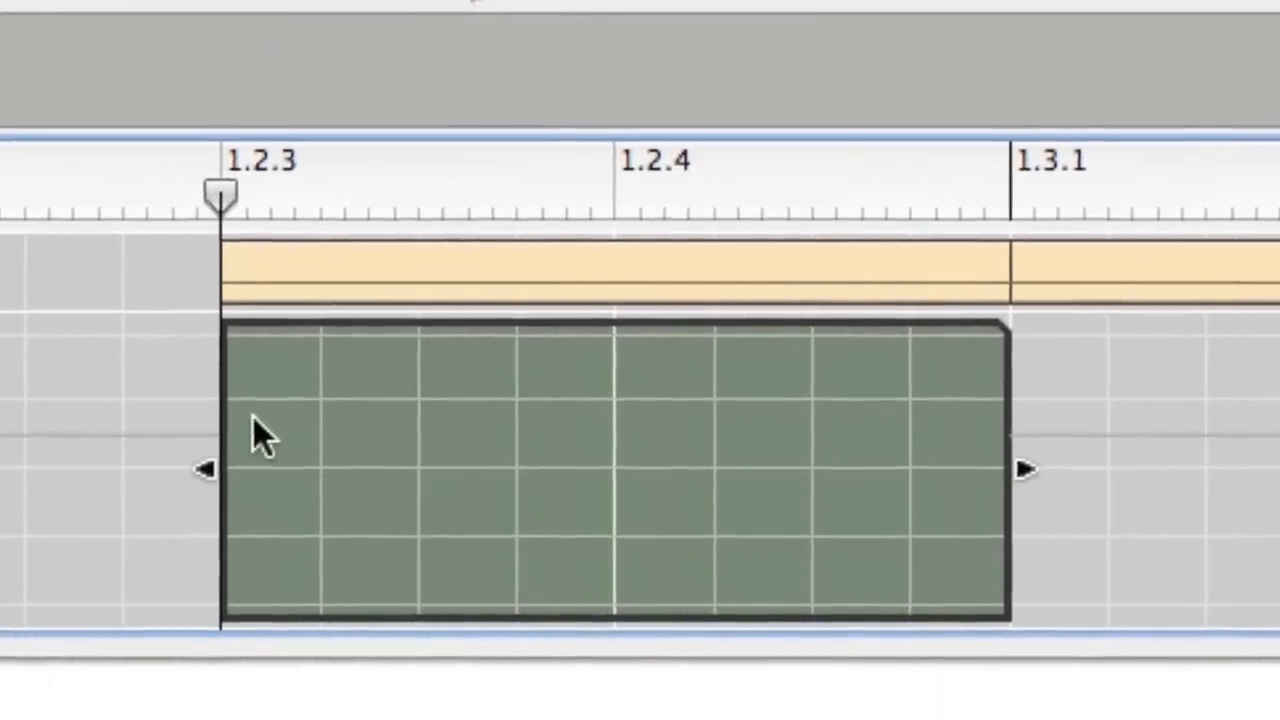
{"action": "left_click", "coordinate": [216, 470]}
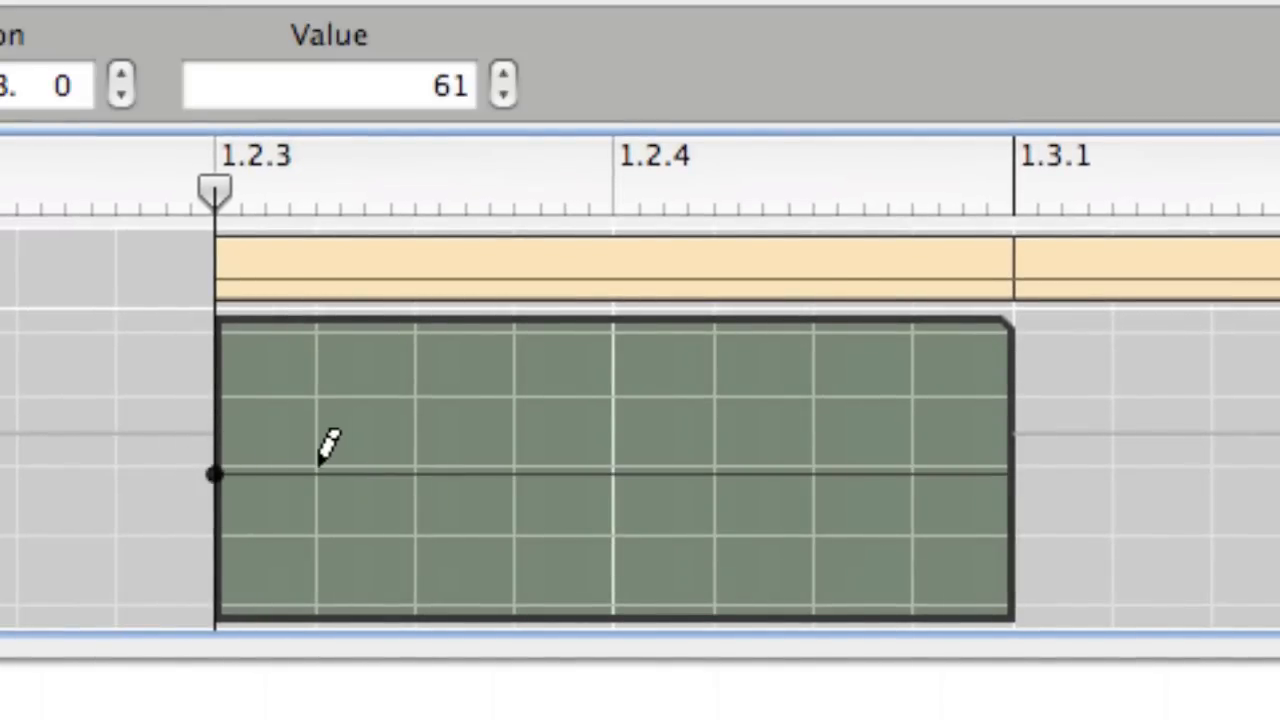
{"action": "left_click", "coordinate": [415, 466]}
{"action": "left_click", "coordinate": [514, 604]}
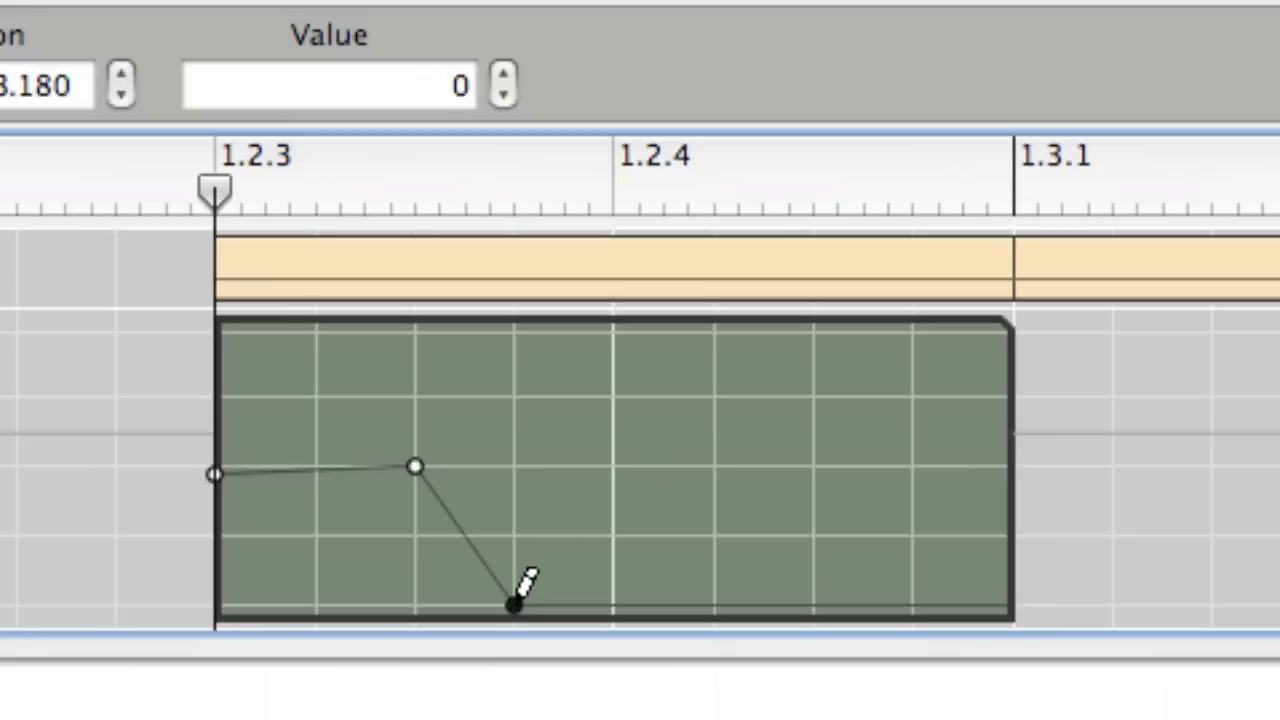
{"action": "left_click", "coordinate": [613, 464]}
{"action": "left_click", "coordinate": [814, 468]}
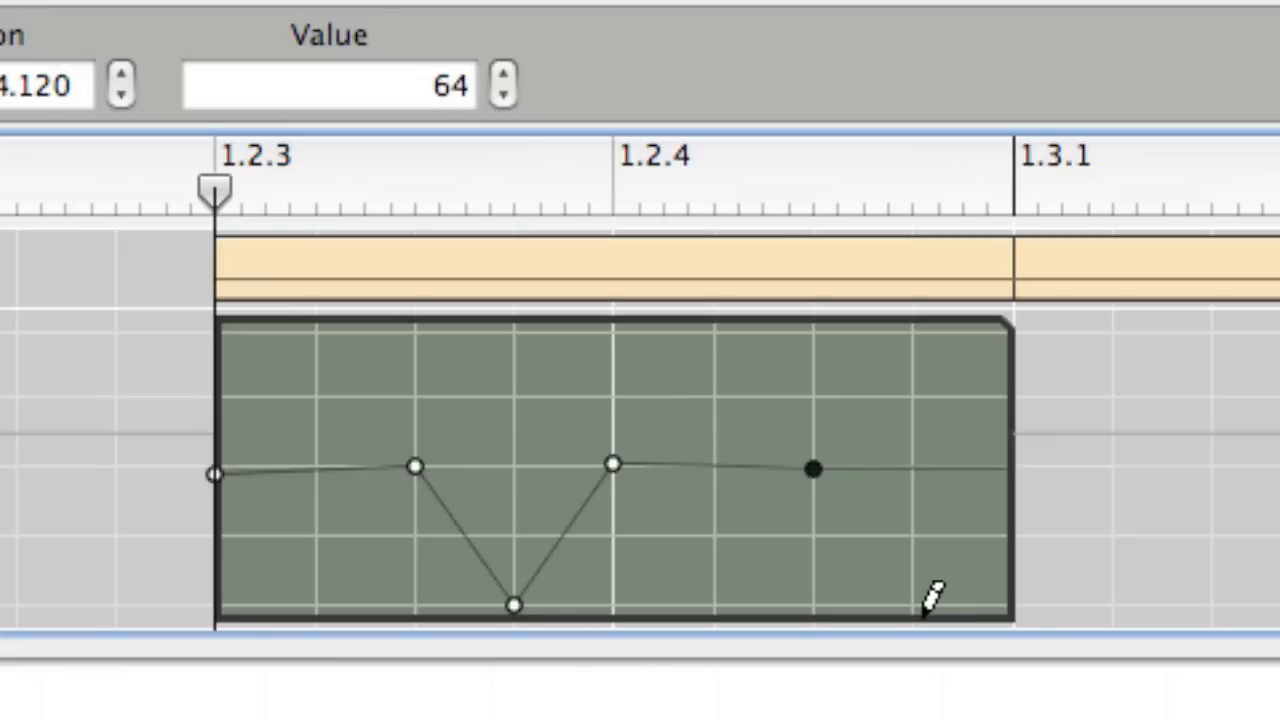
{"action": "left_click", "coordinate": [912, 604]}
{"action": "left_click", "coordinate": [1013, 466]}
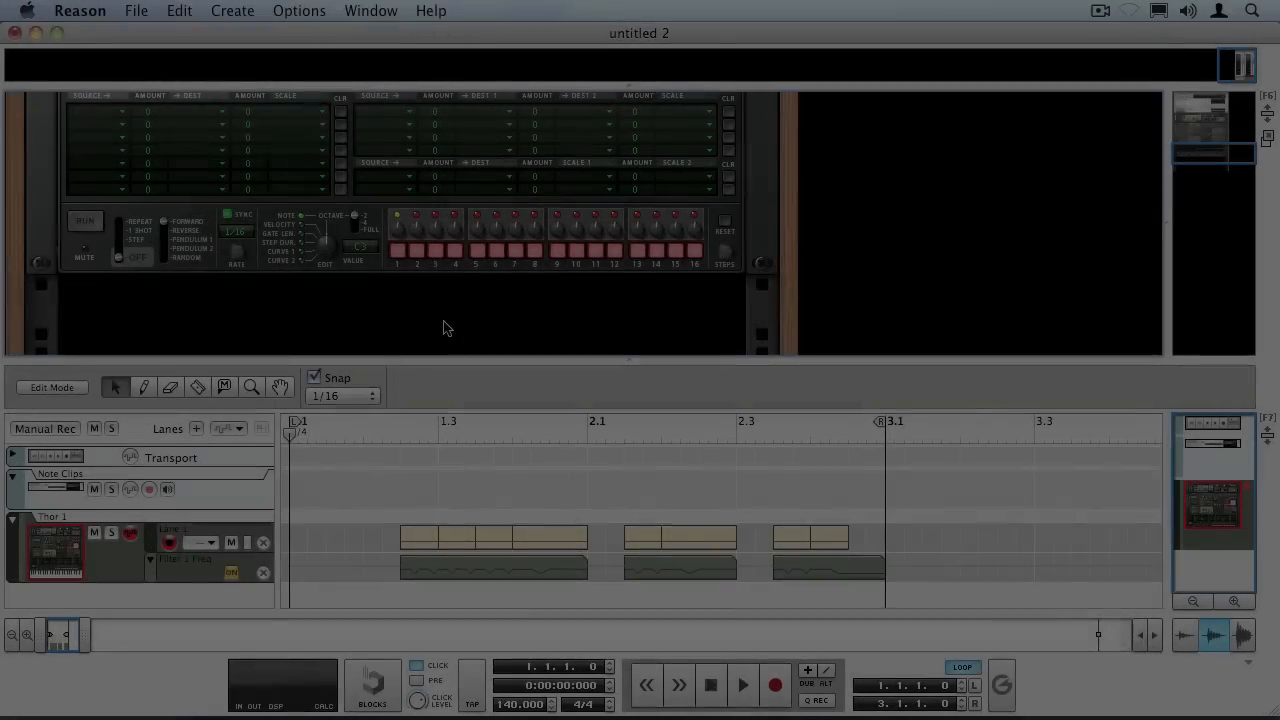
Play back the loop with the filter automation and raise Thor's Amp Env sustain to its maximum.
{"action": "key", "text": "space"}
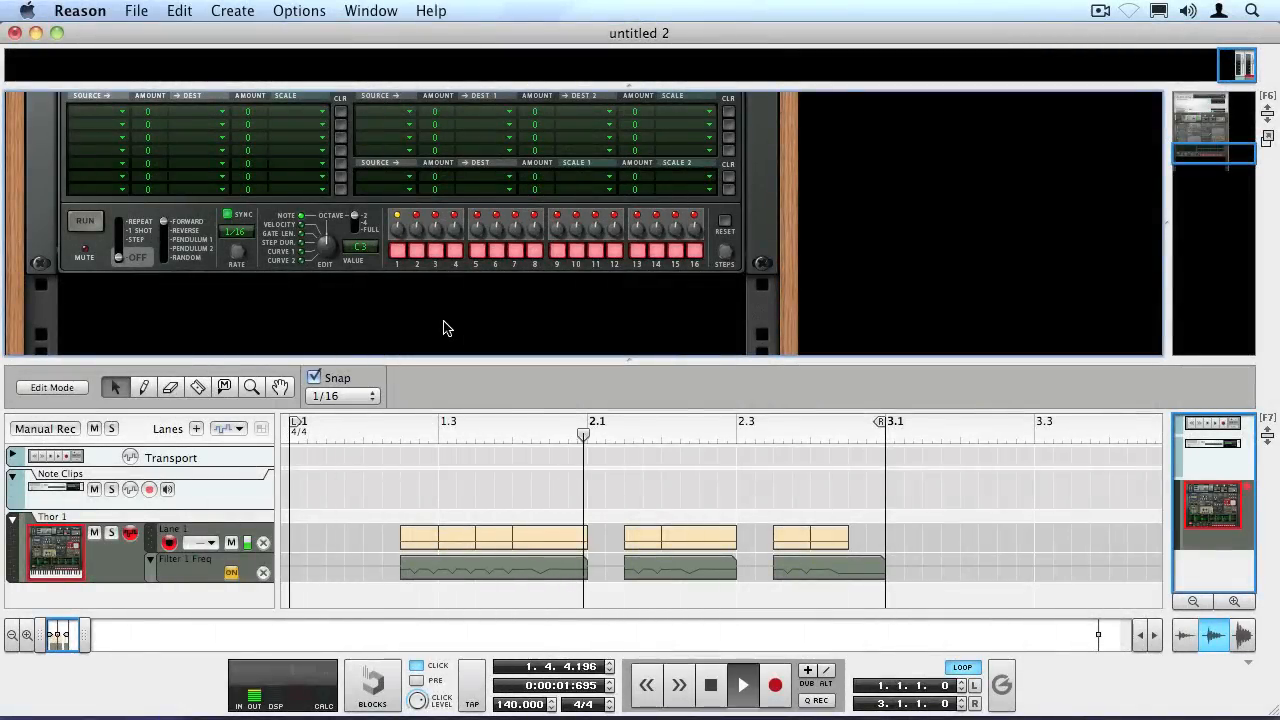
{"action": "key", "text": "space"}
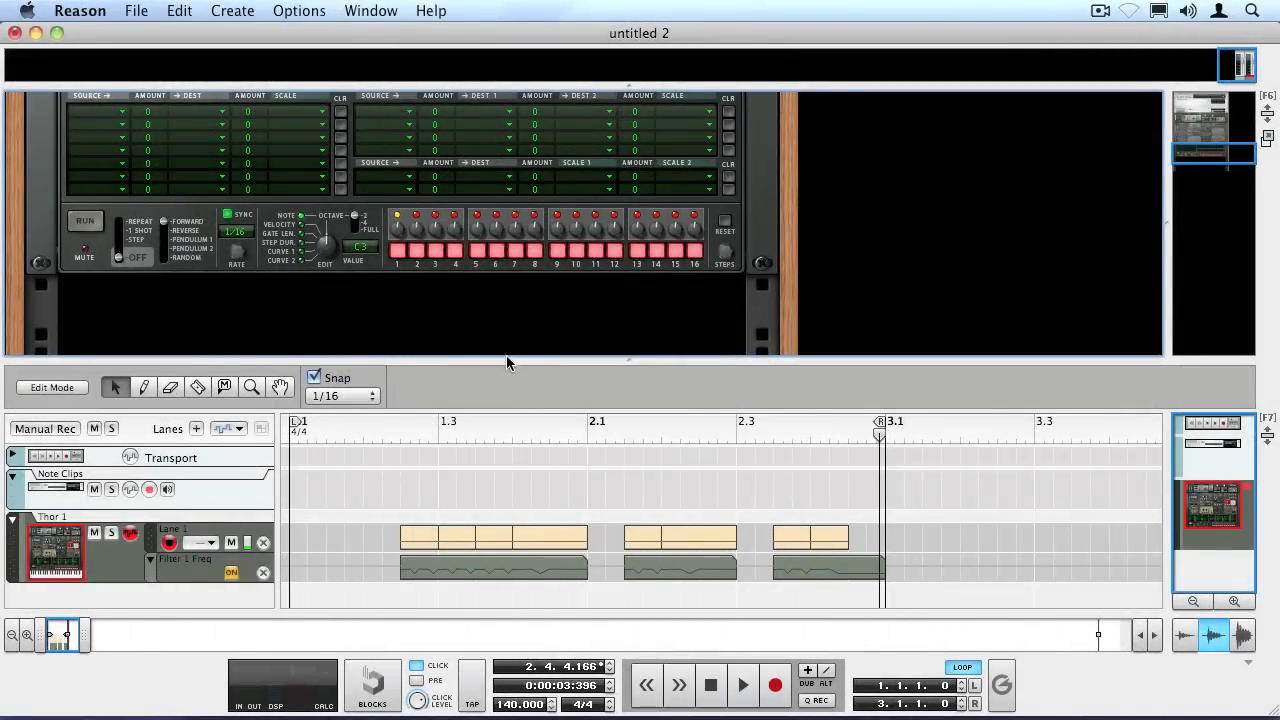
{"action": "left_click_drag", "start_coordinate": [511, 369], "coordinate": [517, 620]}
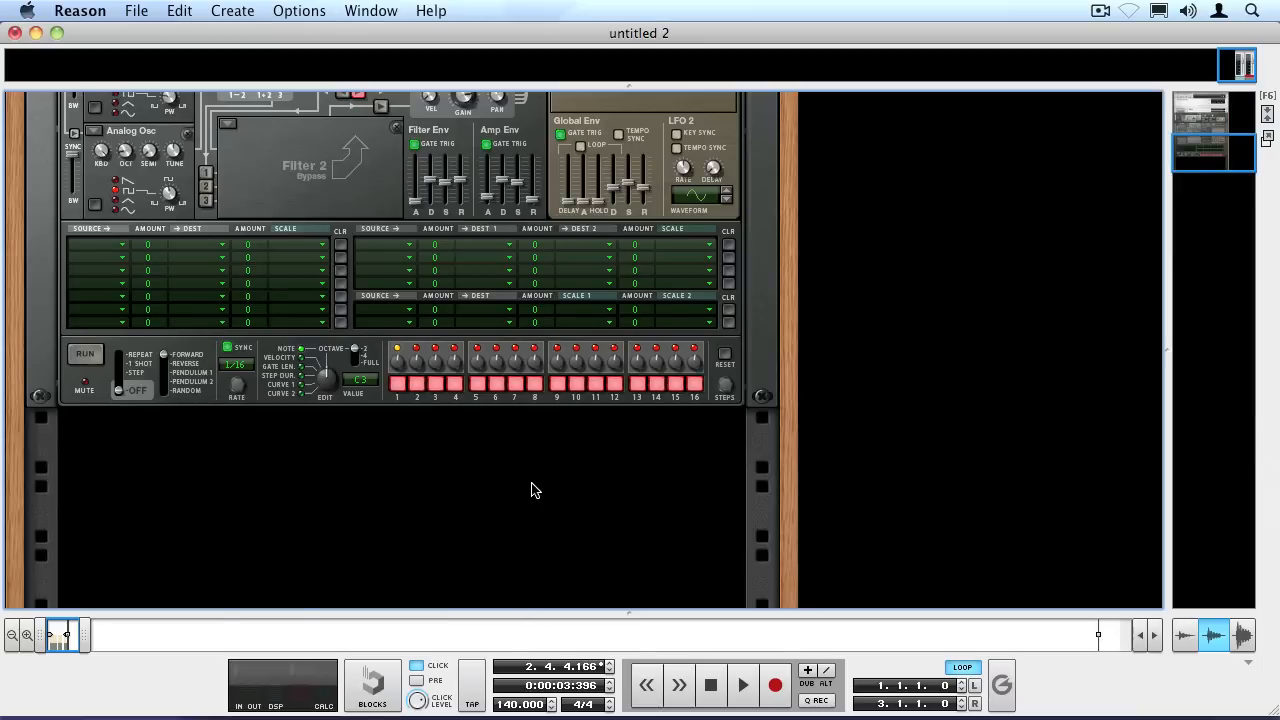
{"action": "scroll", "coordinate": [531, 488], "scroll_direction": "up", "scroll_amount": 3}
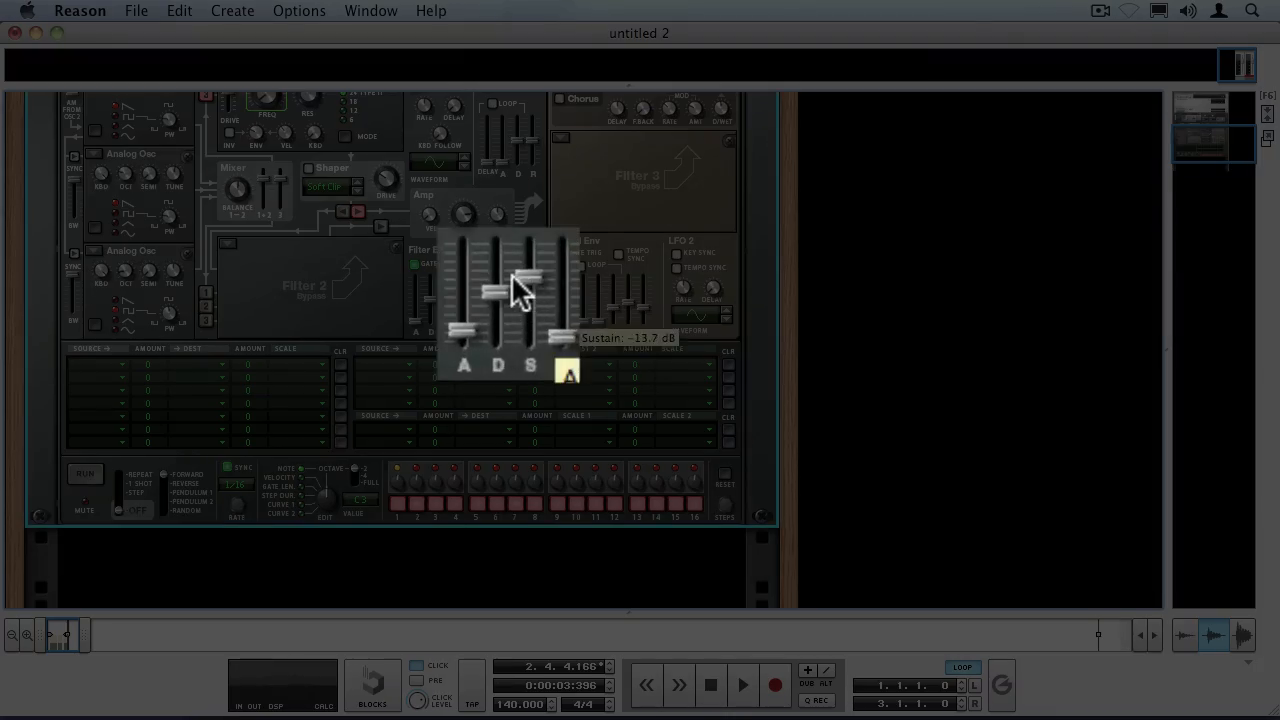
{"action": "left_click_drag", "start_coordinate": [511, 275], "coordinate": [496, 234]}
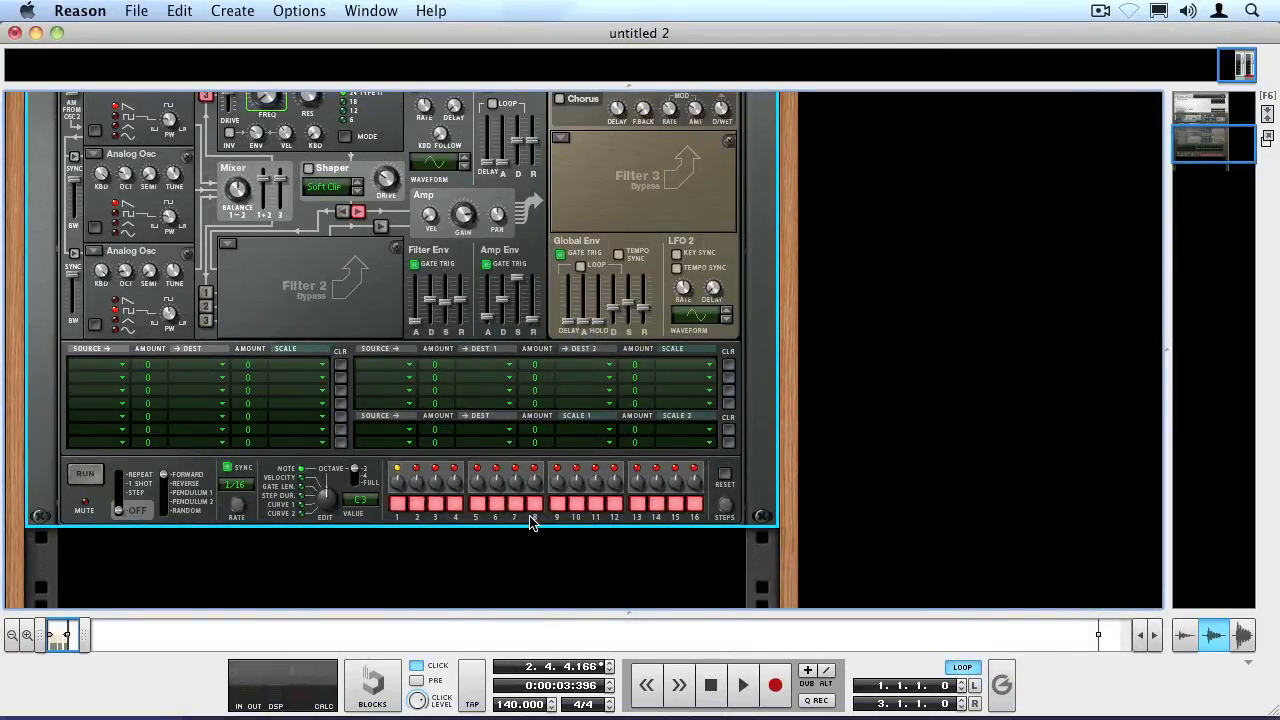
Add a UN-16 Unison effect below Thor and turn its dry/wet mix down to about the midpoint.
{"action": "left_click_drag", "start_coordinate": [1212, 136], "coordinate": [1207, 155]}
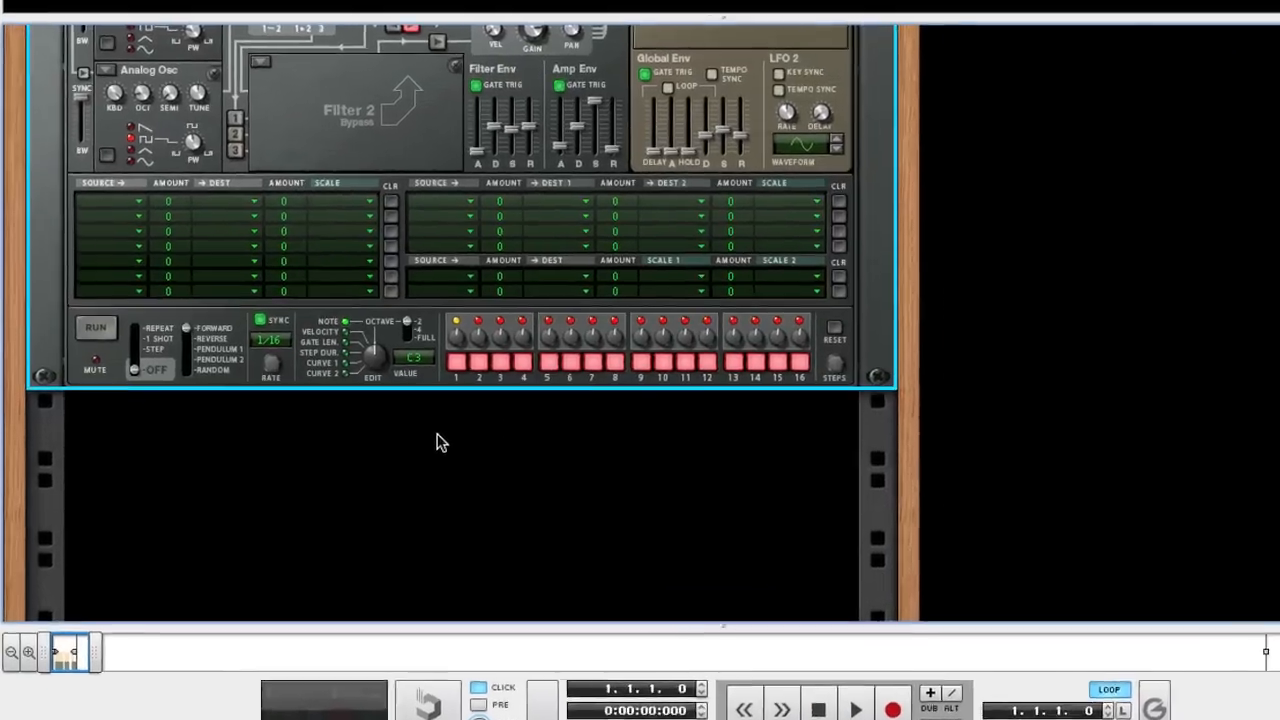
{"action": "right_click", "coordinate": [380, 452]}
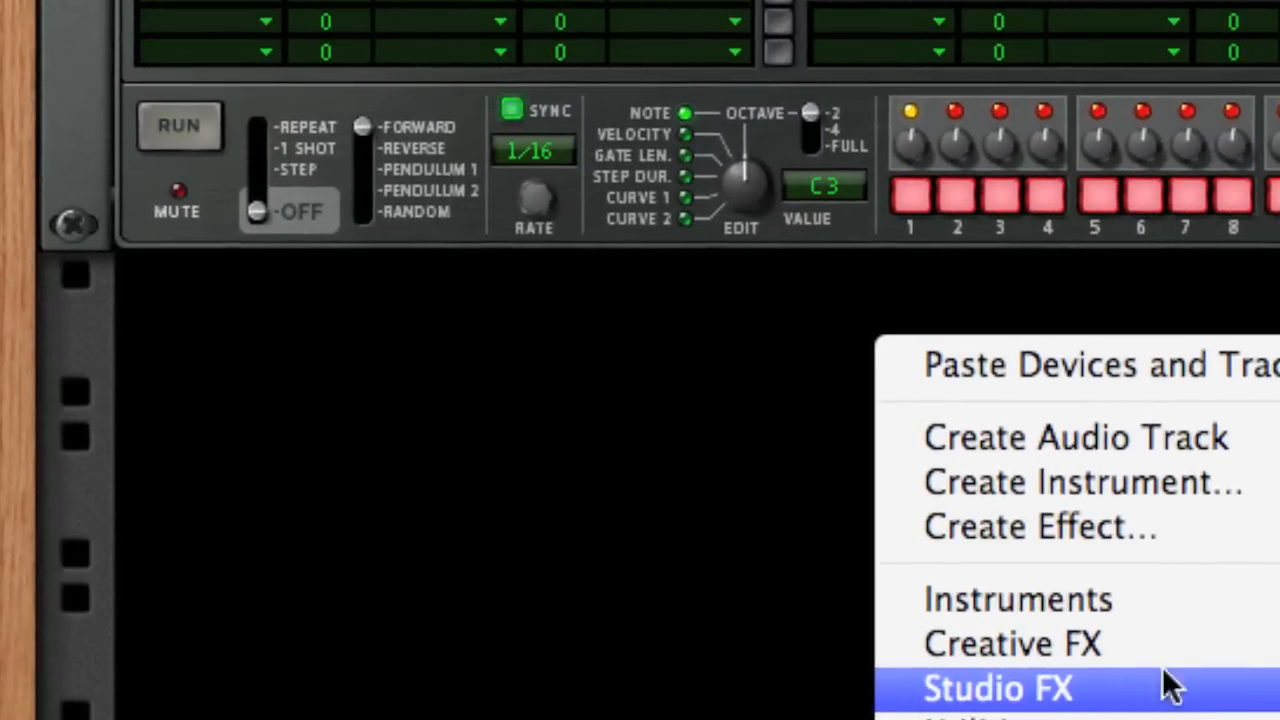
{"action": "left_click", "coordinate": [1275, 700]}
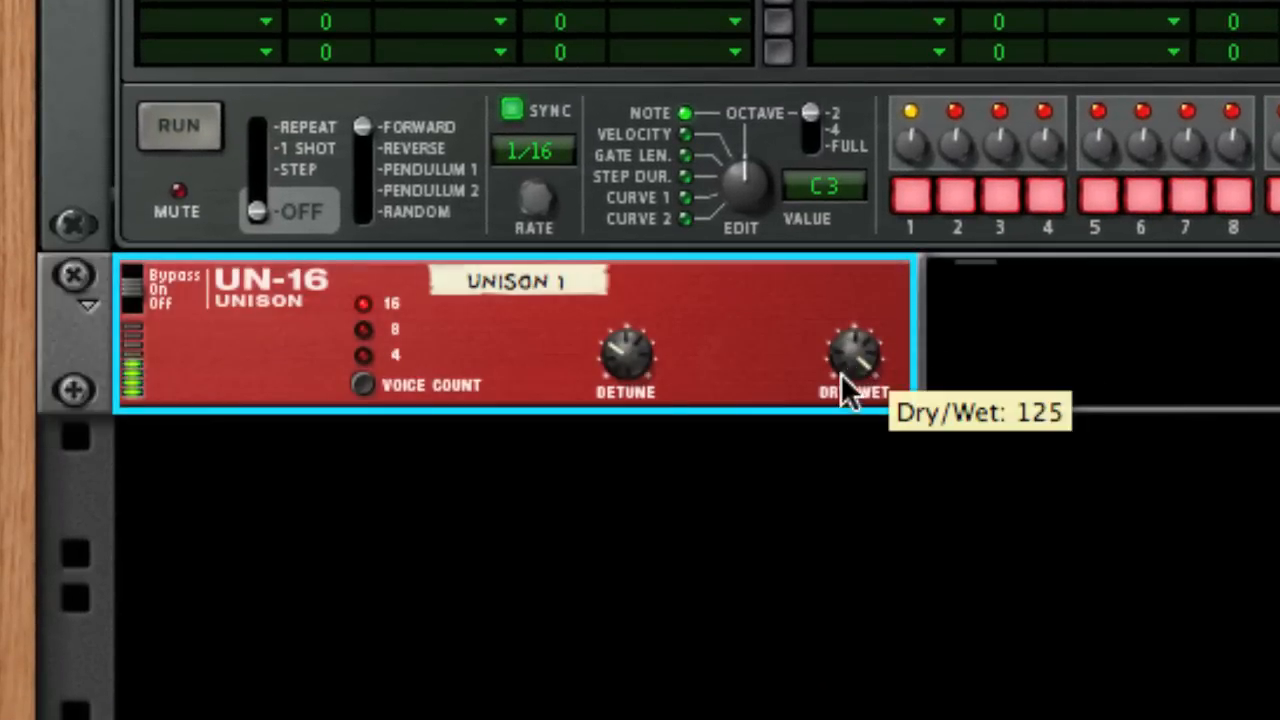
{"action": "left_click_drag", "start_coordinate": [843, 378], "coordinate": [777, 674]}
{"action": "left_click_drag", "start_coordinate": [842, 369], "coordinate": [831, 364]}
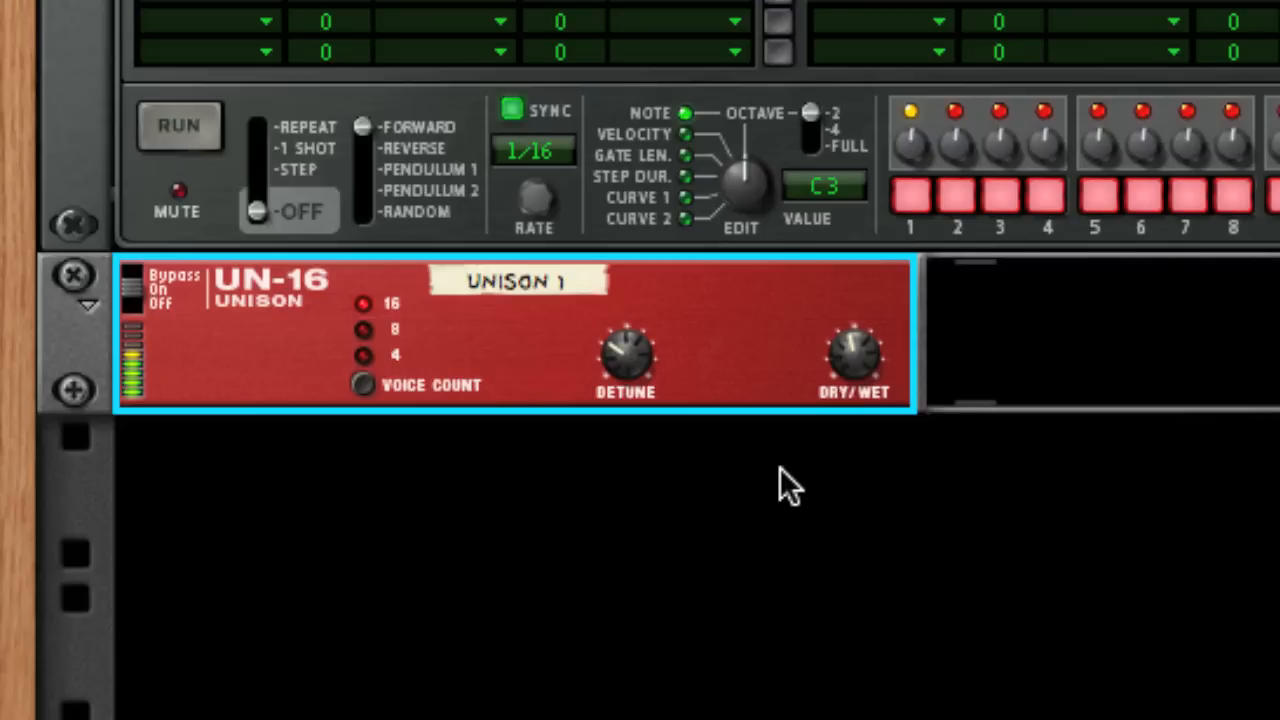
Add a Scream 4 Distortion effect below the UN-16 Unison.
{"action": "right_click", "coordinate": [731, 495]}
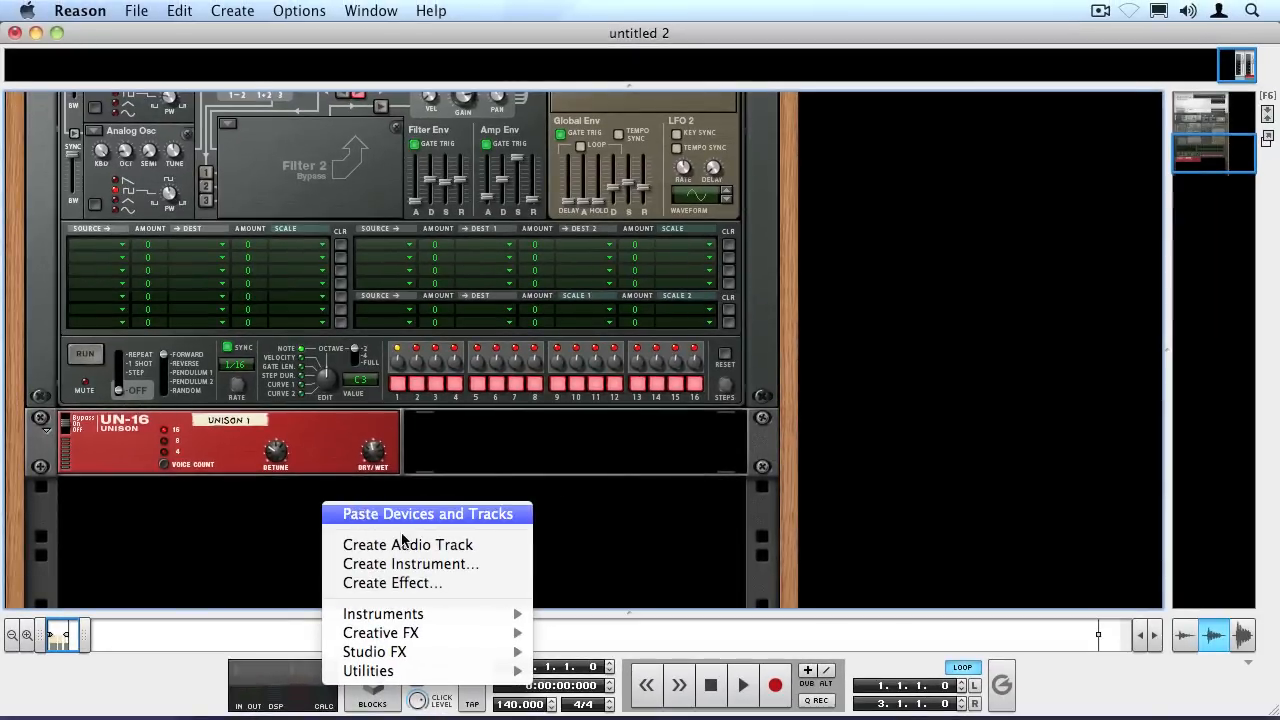
{"action": "mouse_move", "coordinate": [588, 689]}
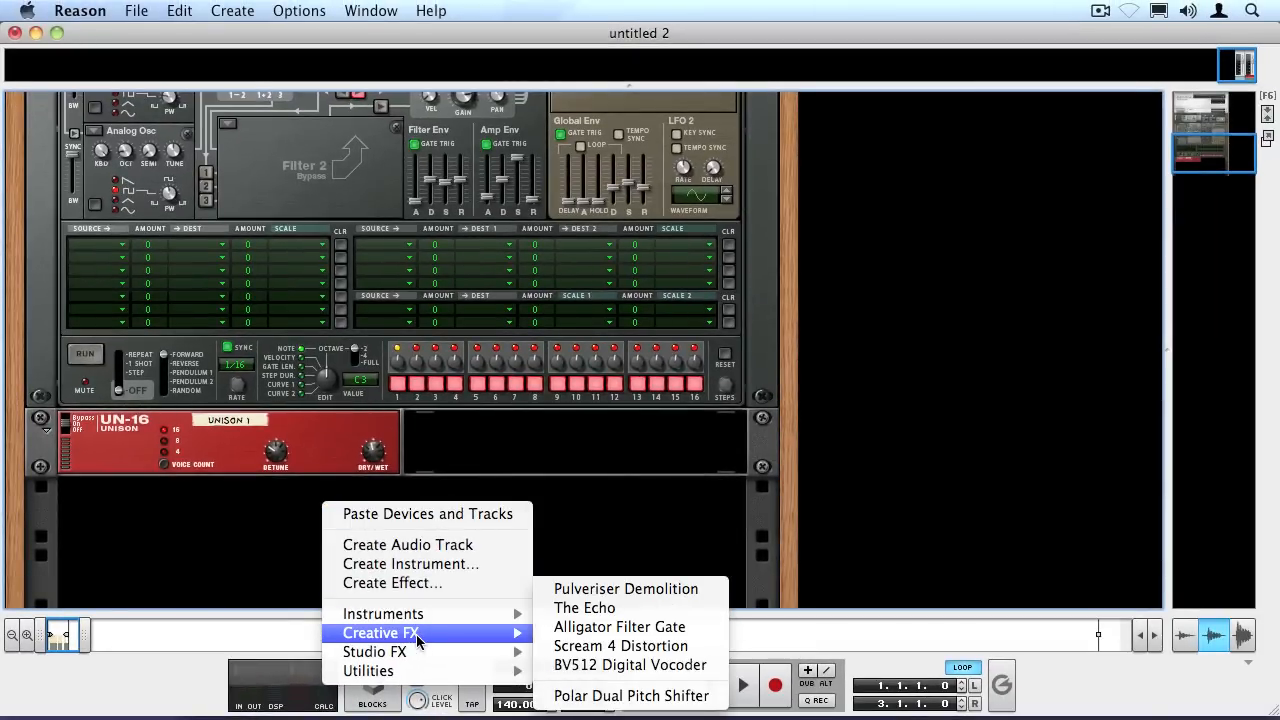
{"action": "left_click", "coordinate": [580, 645]}
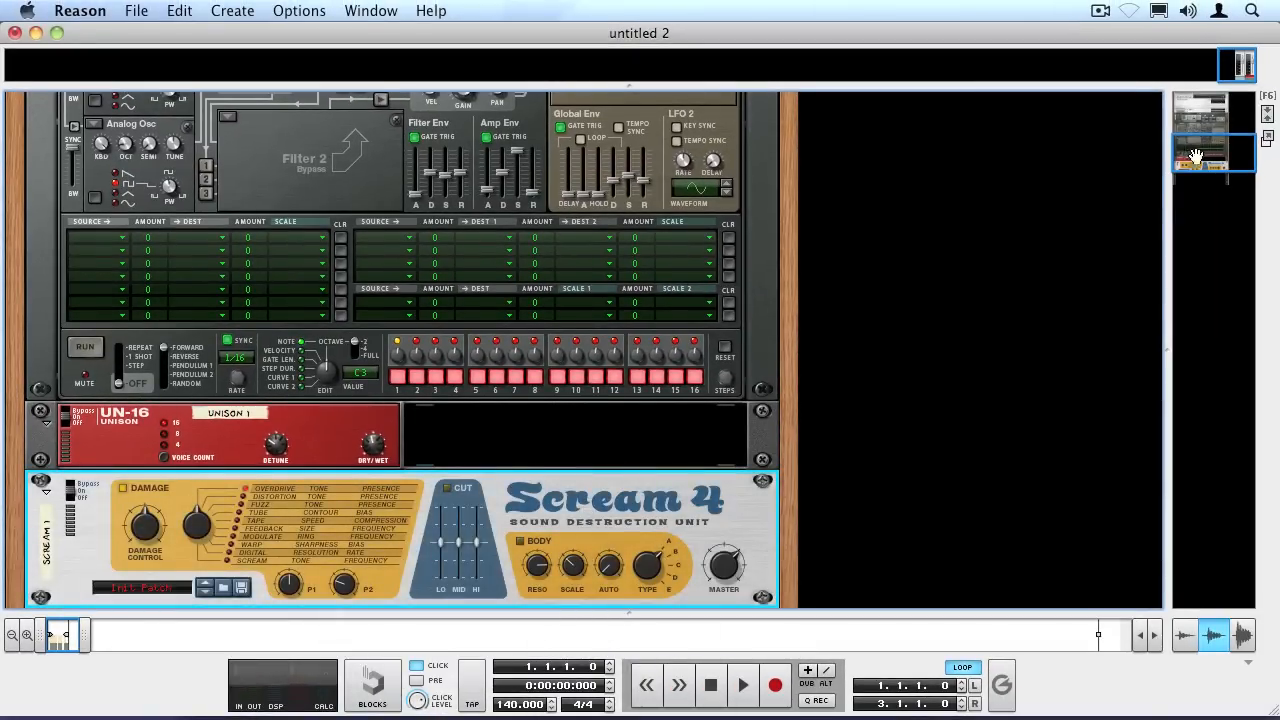
Set Scream 4's damage type to Fuzz, turn P1 and P2 fully up, and raise the damage control.
{"action": "left_click_drag", "start_coordinate": [1209, 159], "coordinate": [1209, 173]}
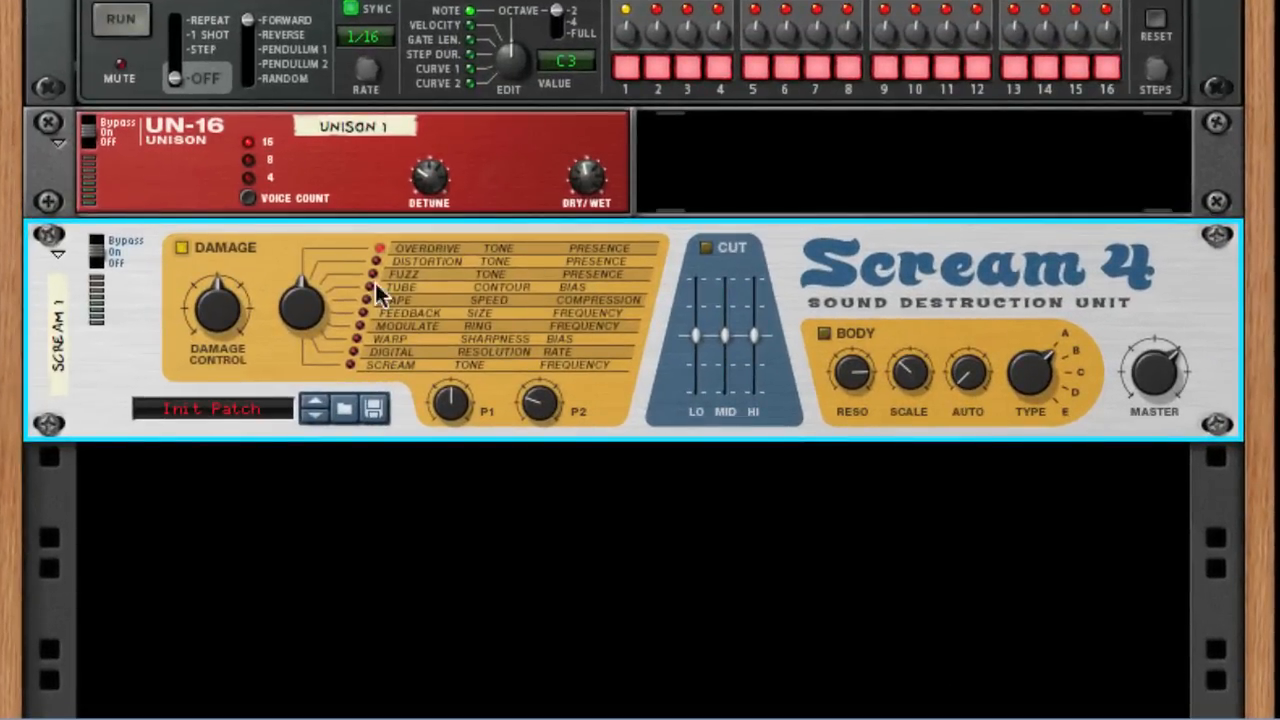
{"action": "left_click", "coordinate": [404, 273]}
{"action": "left_click_drag", "start_coordinate": [443, 397], "coordinate": [405, 221]}
{"action": "left_click_drag", "start_coordinate": [547, 404], "coordinate": [458, 92]}
{"action": "left_click_drag", "start_coordinate": [208, 304], "coordinate": [172, 233]}
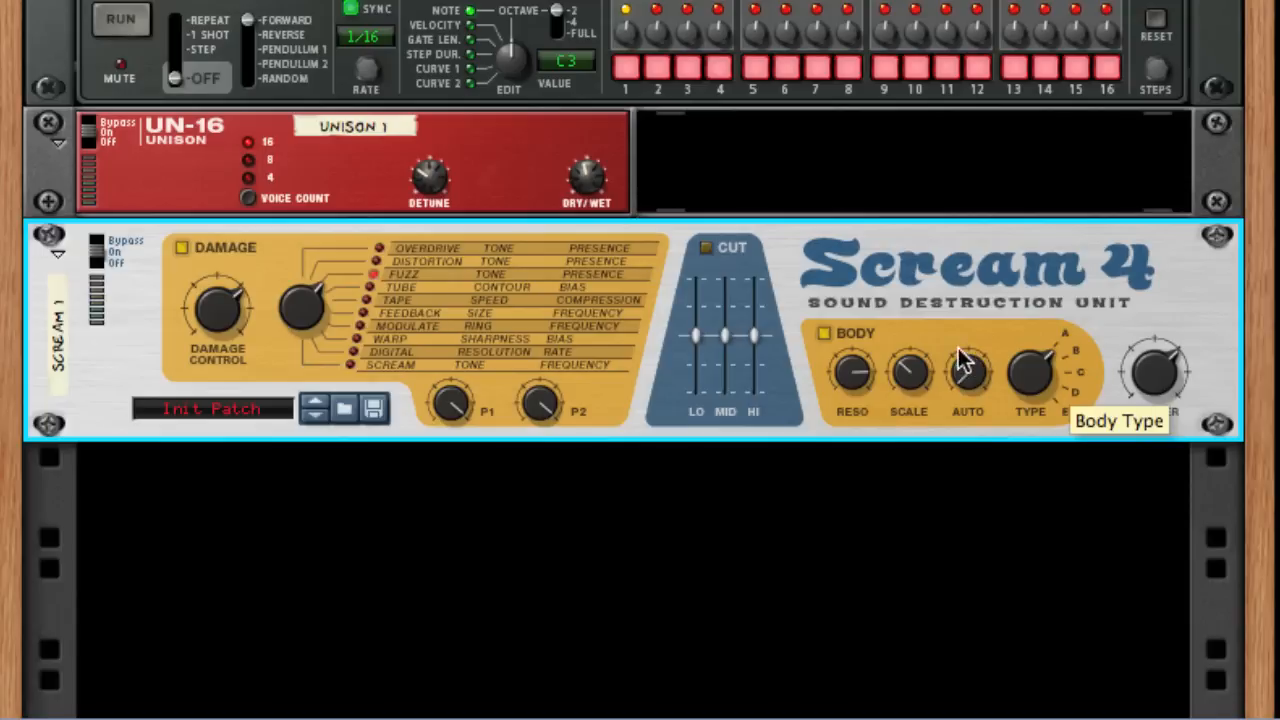
In Scream 4's Body section, choose type B, set the scale to its midpoint, and turn the resonance fully down.
{"action": "left_click_drag", "start_coordinate": [921, 377], "coordinate": [778, 299]}
{"action": "left_click_drag", "start_coordinate": [853, 372], "coordinate": [810, 712]}
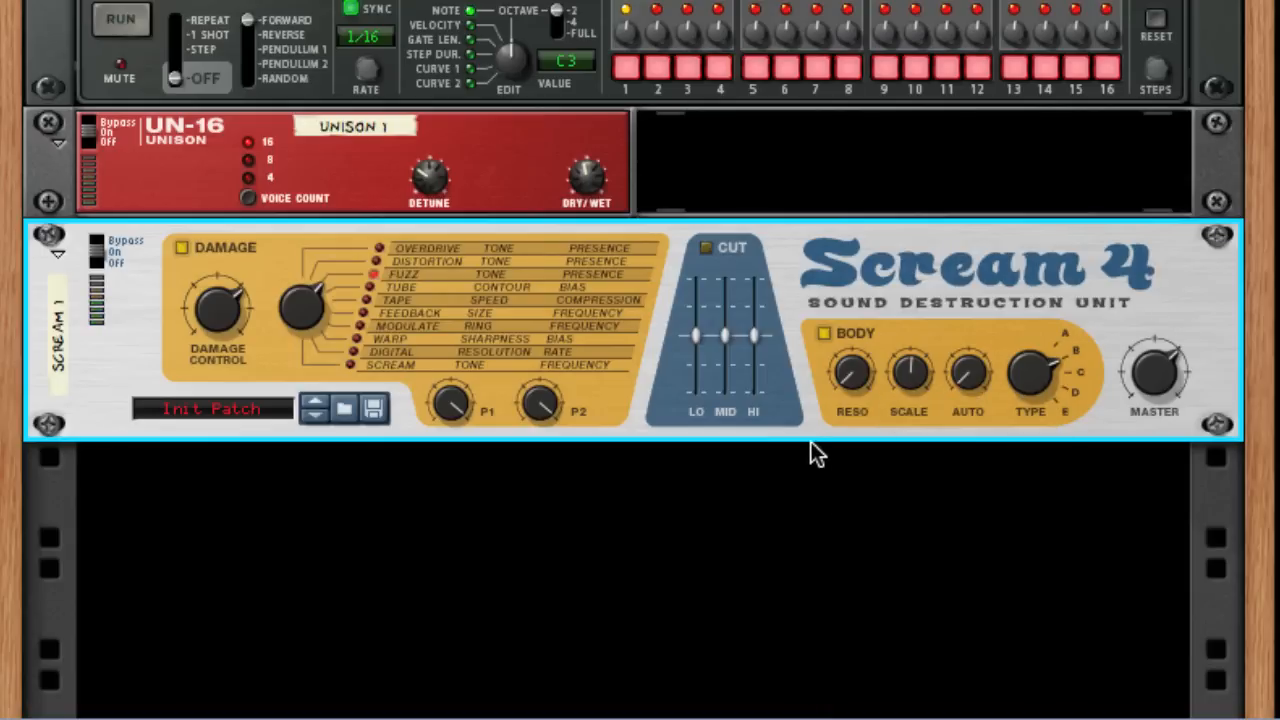
Add an RV7000 Advanced Reverb below Scream 4 and open its Remote Programmer.
{"action": "scroll", "coordinate": [816, 453], "scroll_direction": "down", "scroll_amount": 1}
{"action": "right_click", "coordinate": [623, 417]}
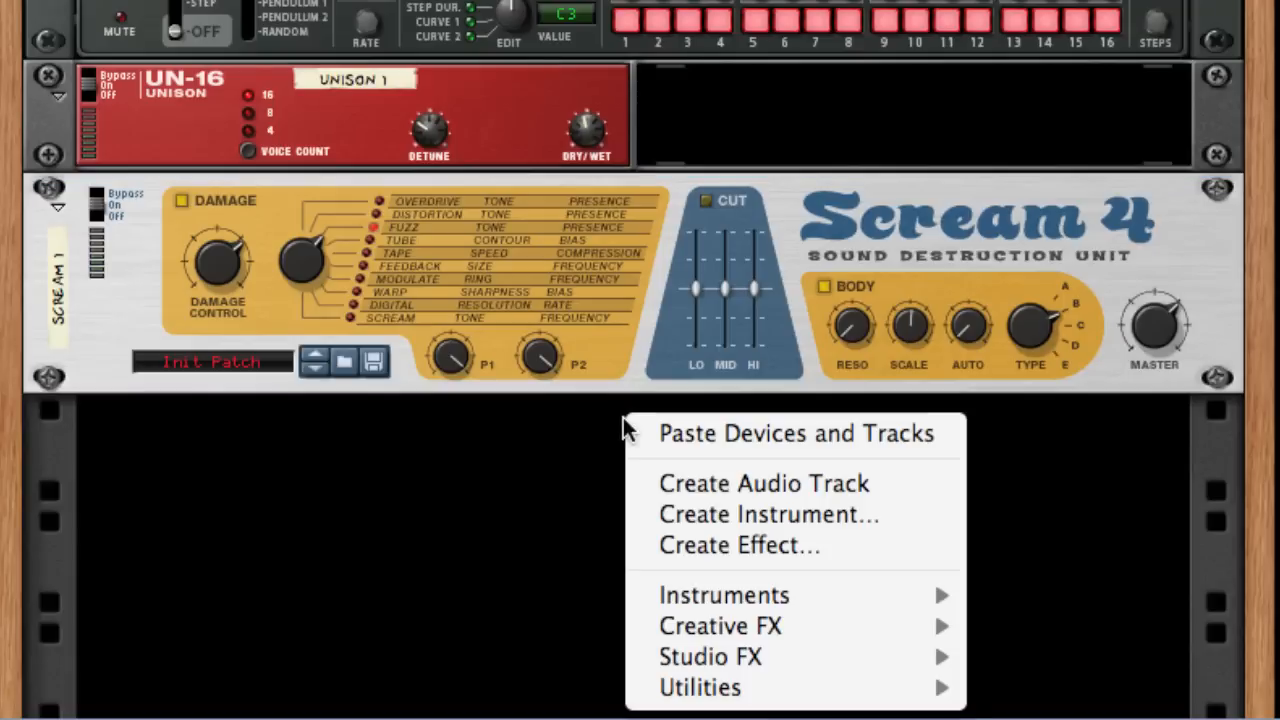
{"action": "mouse_move", "coordinate": [689, 660]}
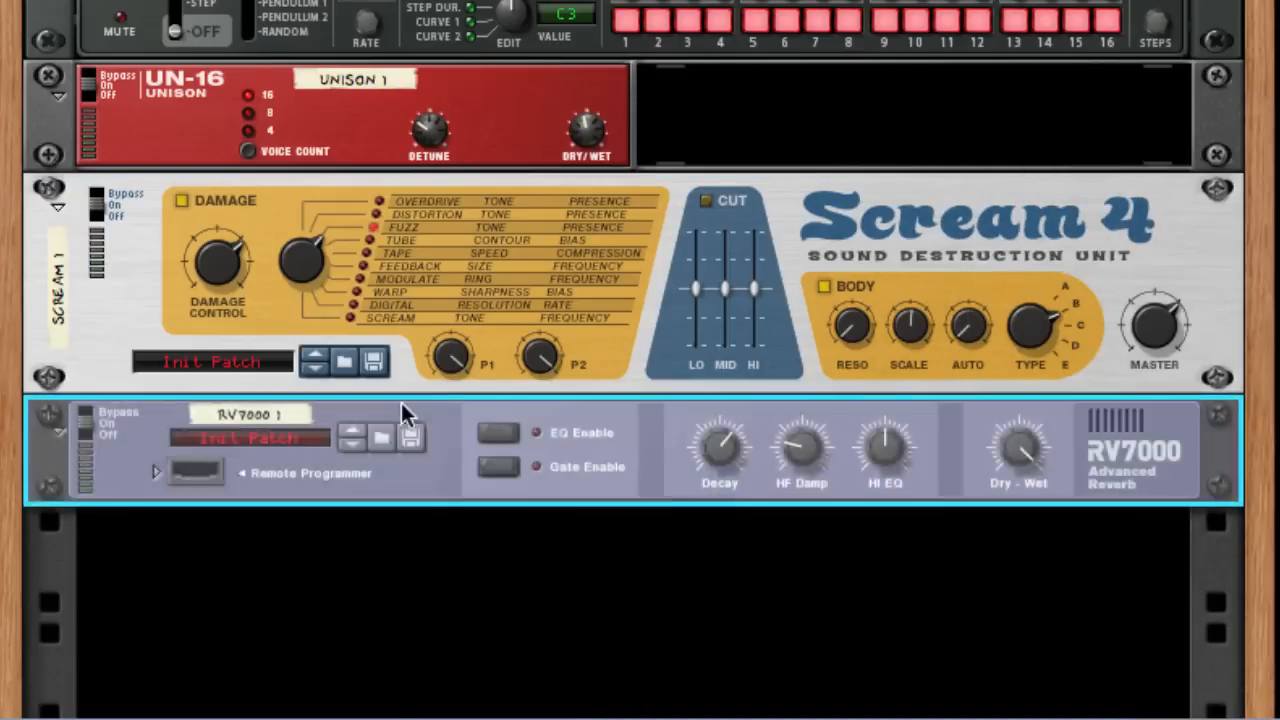
{"action": "left_click", "coordinate": [154, 466]}
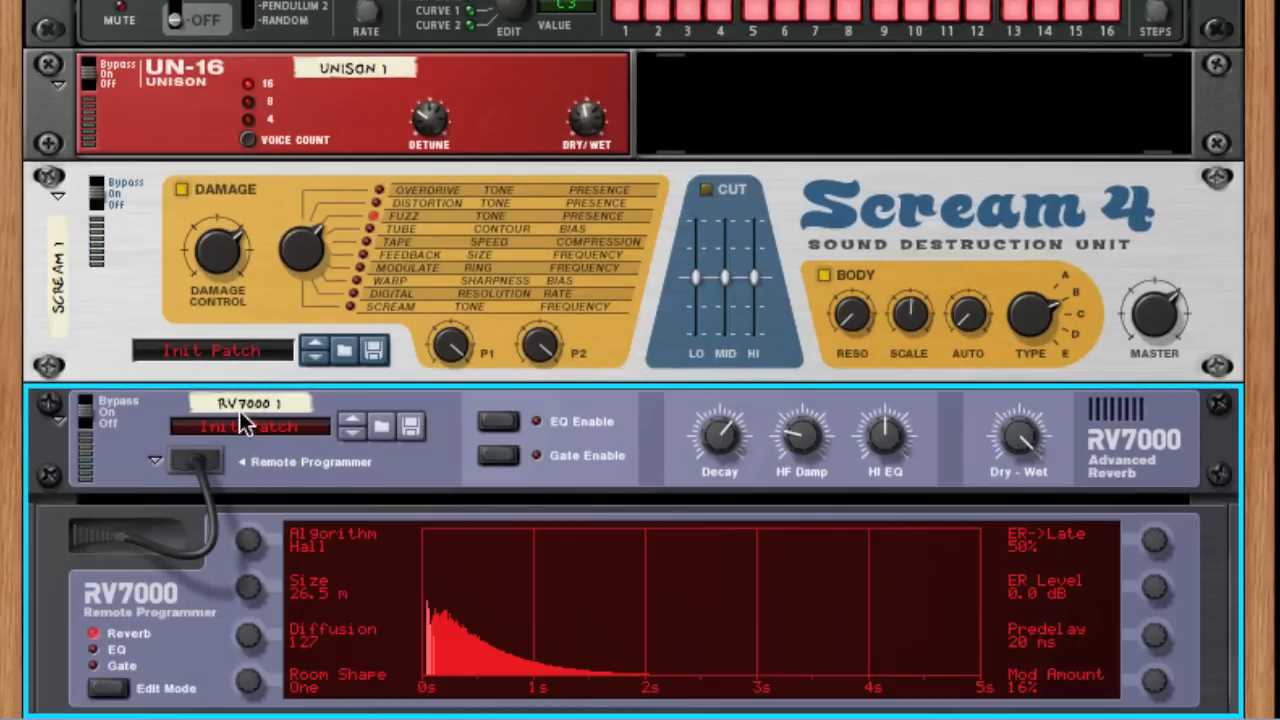
Set the RV7000 algorithm to Room, shorten the decay to just below the midpoint, and turn the dry/wet mix down to mostly dry.
{"action": "left_click_drag", "start_coordinate": [246, 545], "coordinate": [232, 715]}
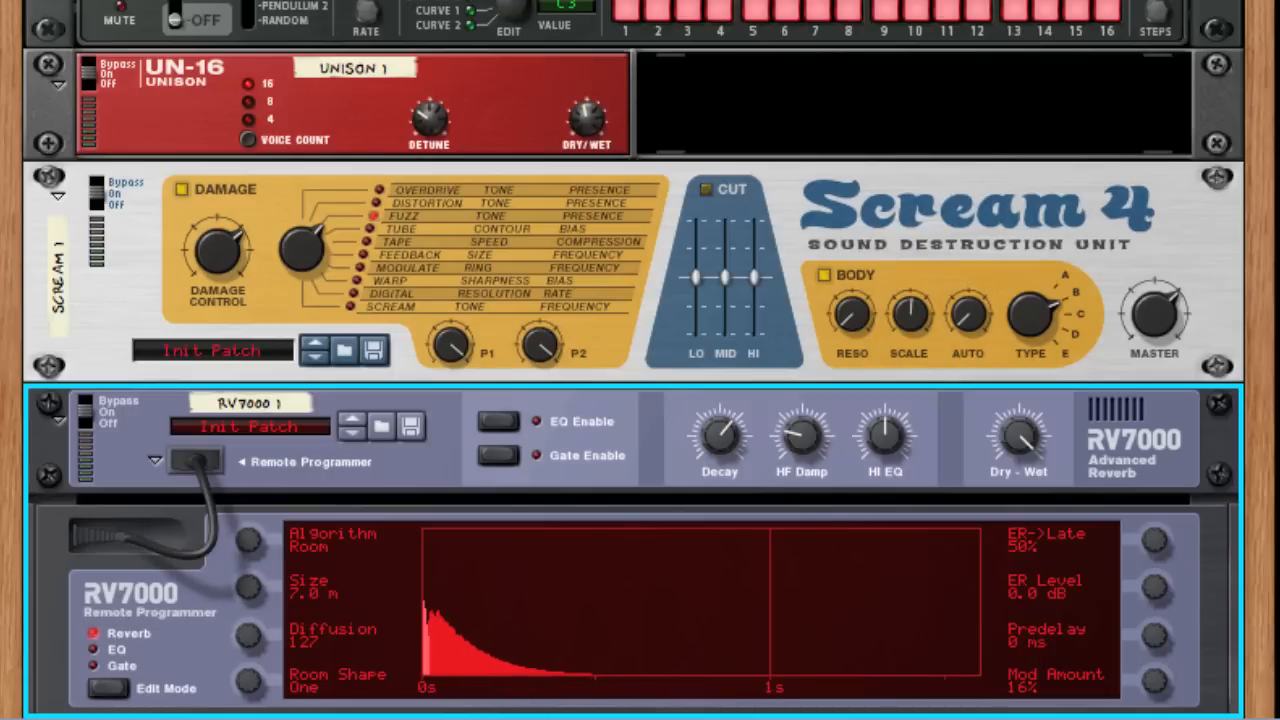
{"action": "left_click_drag", "start_coordinate": [709, 448], "coordinate": [712, 540]}
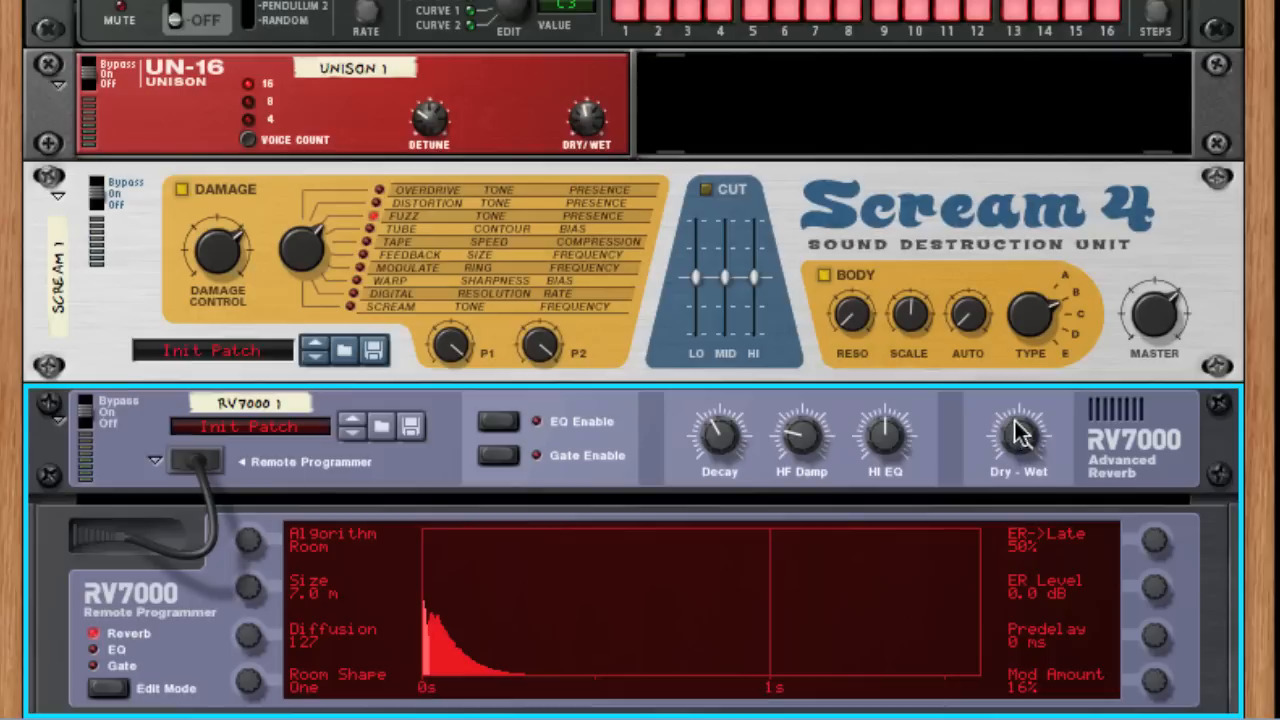
{"action": "left_click_drag", "start_coordinate": [1018, 437], "coordinate": [963, 700]}
{"action": "left_click_drag", "start_coordinate": [1023, 445], "coordinate": [971, 434]}
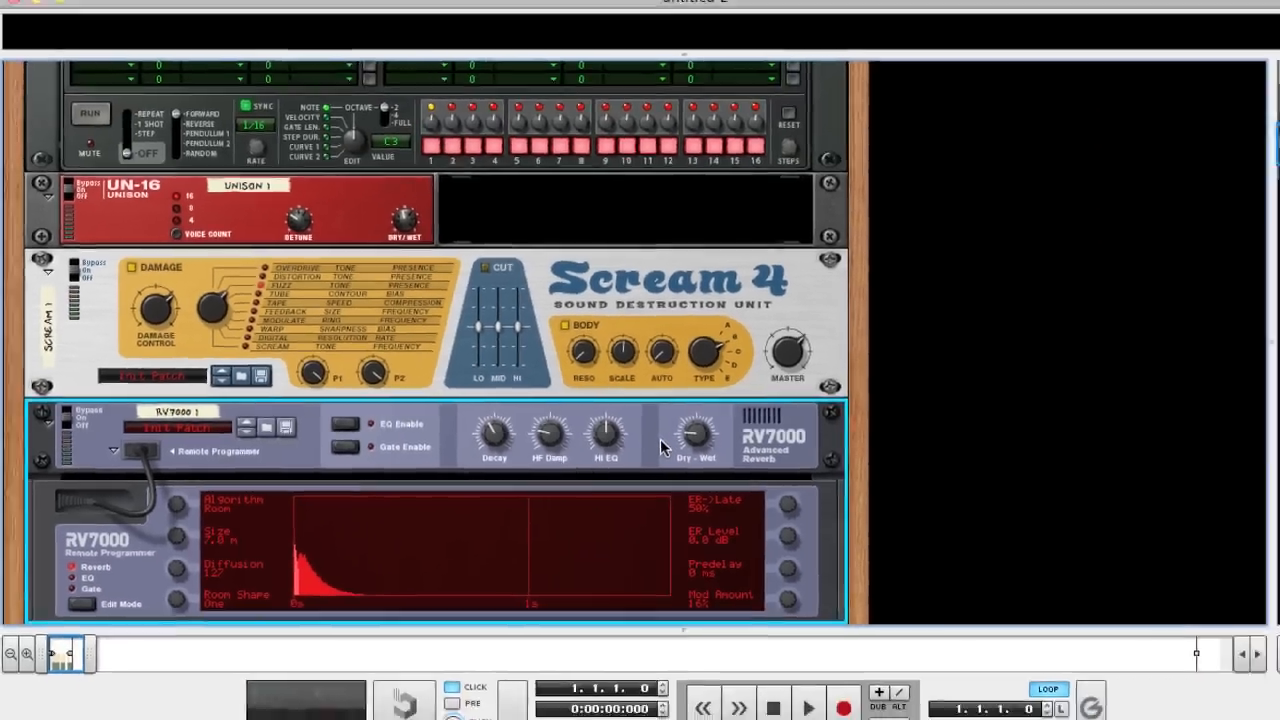
Add an MClass Equalizer below the RV7000 reverb.
{"action": "scroll", "coordinate": [965, 444], "scroll_direction": "down", "scroll_amount": 5}
{"action": "right_click", "coordinate": [463, 452]}
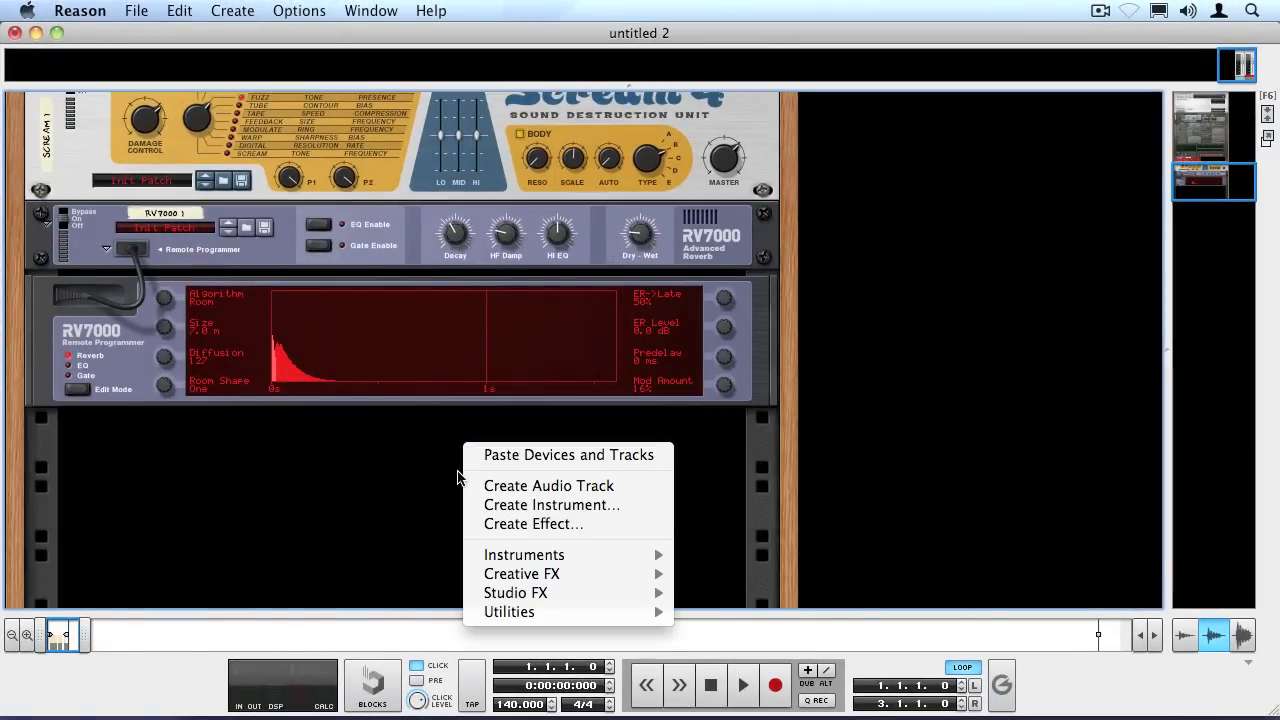
{"action": "mouse_move", "coordinate": [490, 596]}
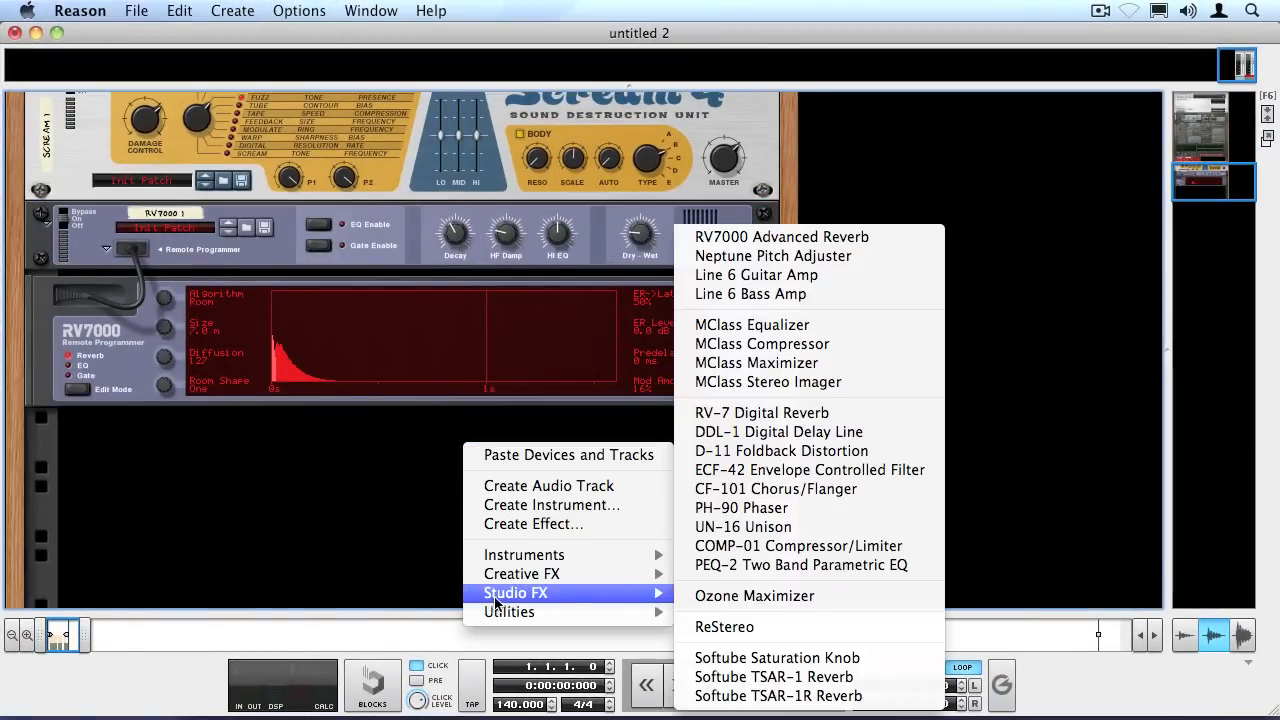
{"action": "left_click", "coordinate": [745, 330]}
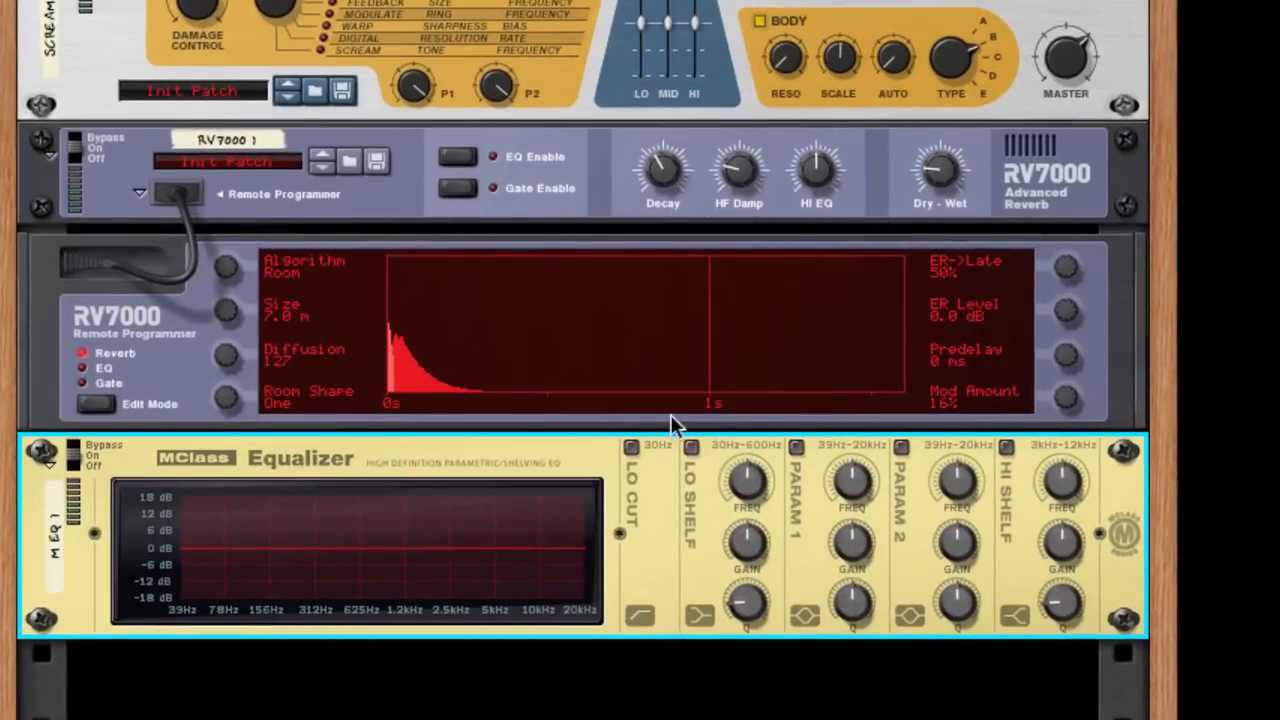
Enable the equalizer's Param 2 band and shape a cut of about 9 dB around 250 Hz with a lowered Q.
{"action": "left_click", "coordinate": [902, 447]}
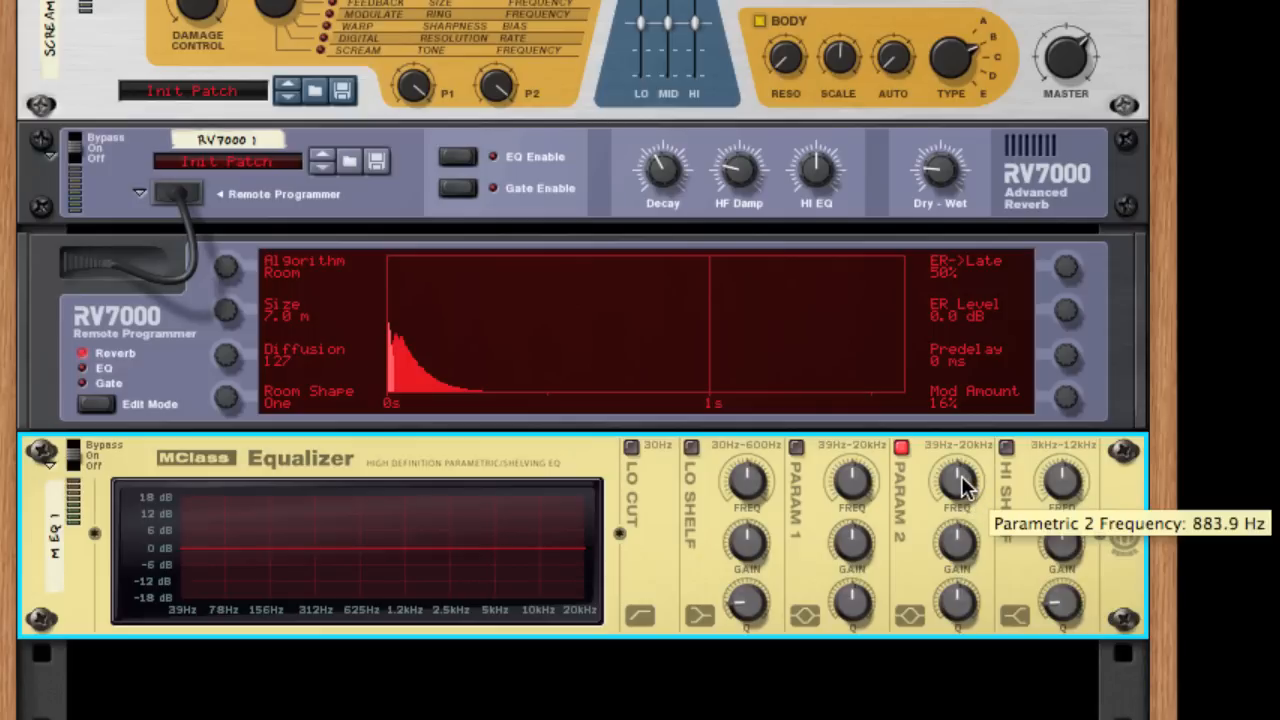
{"action": "left_click_drag", "start_coordinate": [962, 485], "coordinate": [920, 472]}
{"action": "left_click_drag", "start_coordinate": [955, 600], "coordinate": [936, 650]}
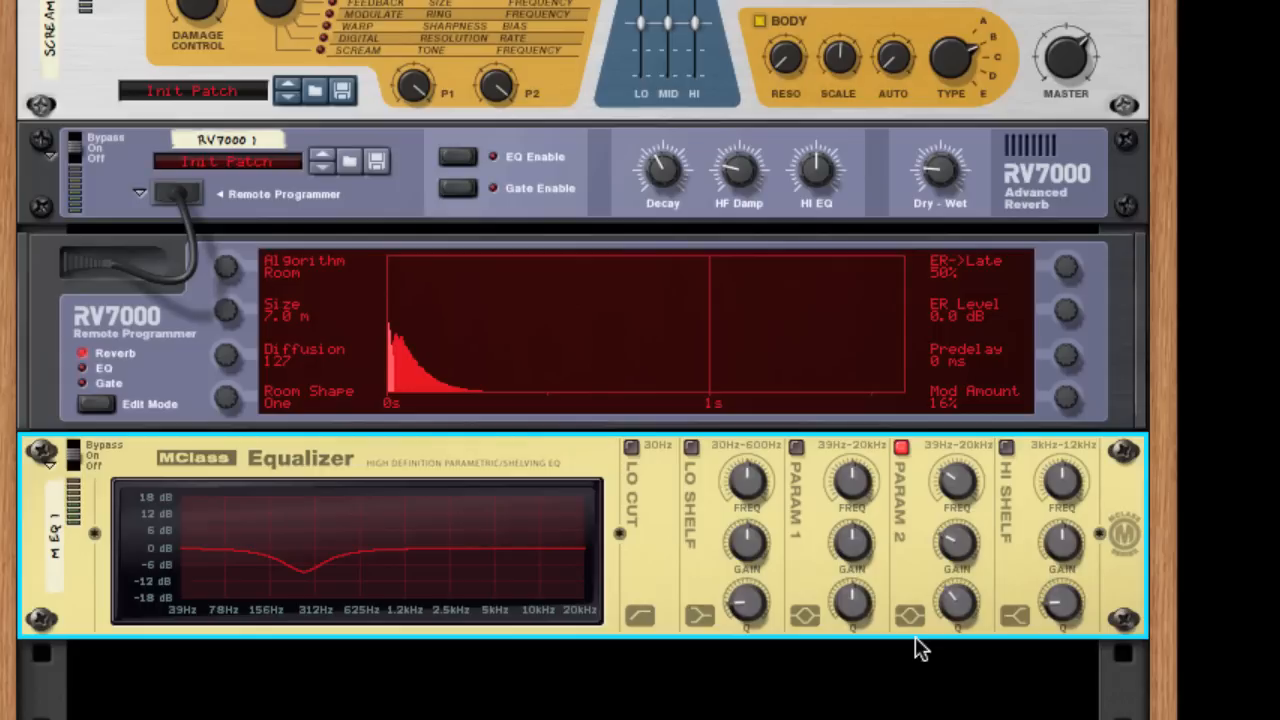
Enable the equalizer's Hi Shelf with a slight gain boost and its Lo Shelf with a gain of -8.6 dB.
{"action": "left_click", "coordinate": [1006, 447]}
{"action": "left_click_drag", "start_coordinate": [1045, 543], "coordinate": [1017, 506]}
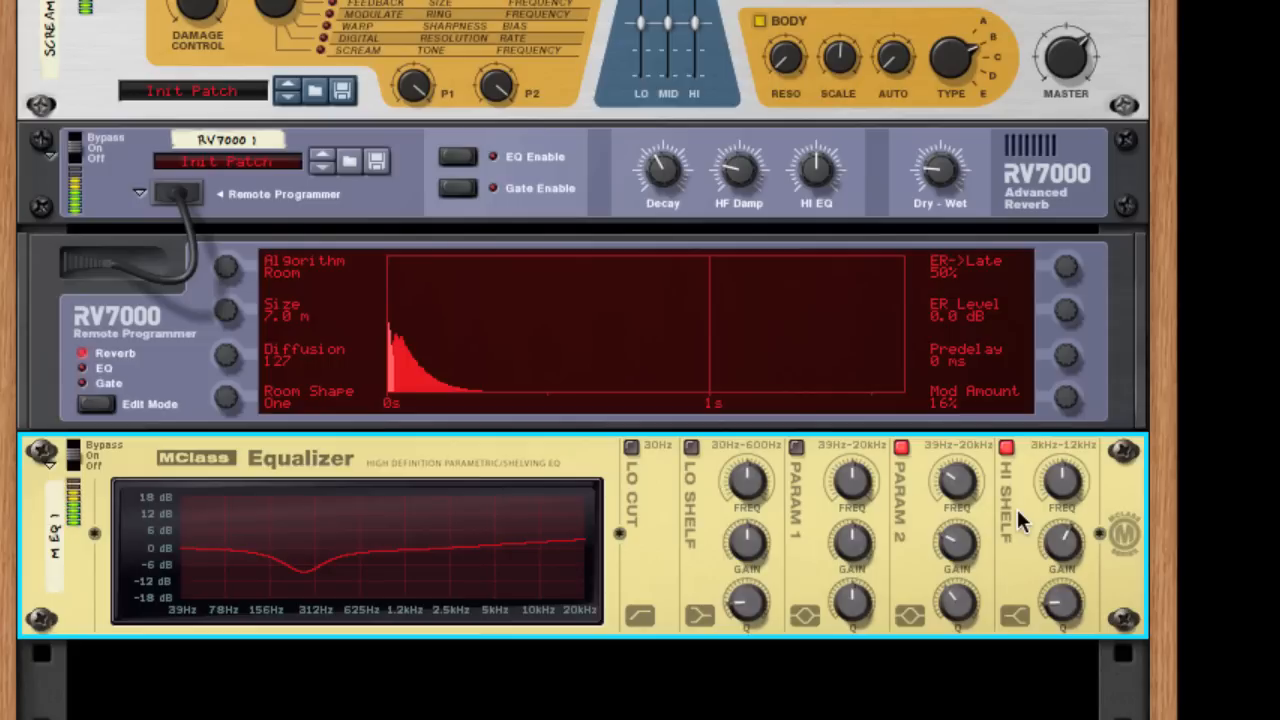
{"action": "left_click", "coordinate": [691, 447]}
{"action": "left_click_drag", "start_coordinate": [726, 578], "coordinate": [711, 614]}
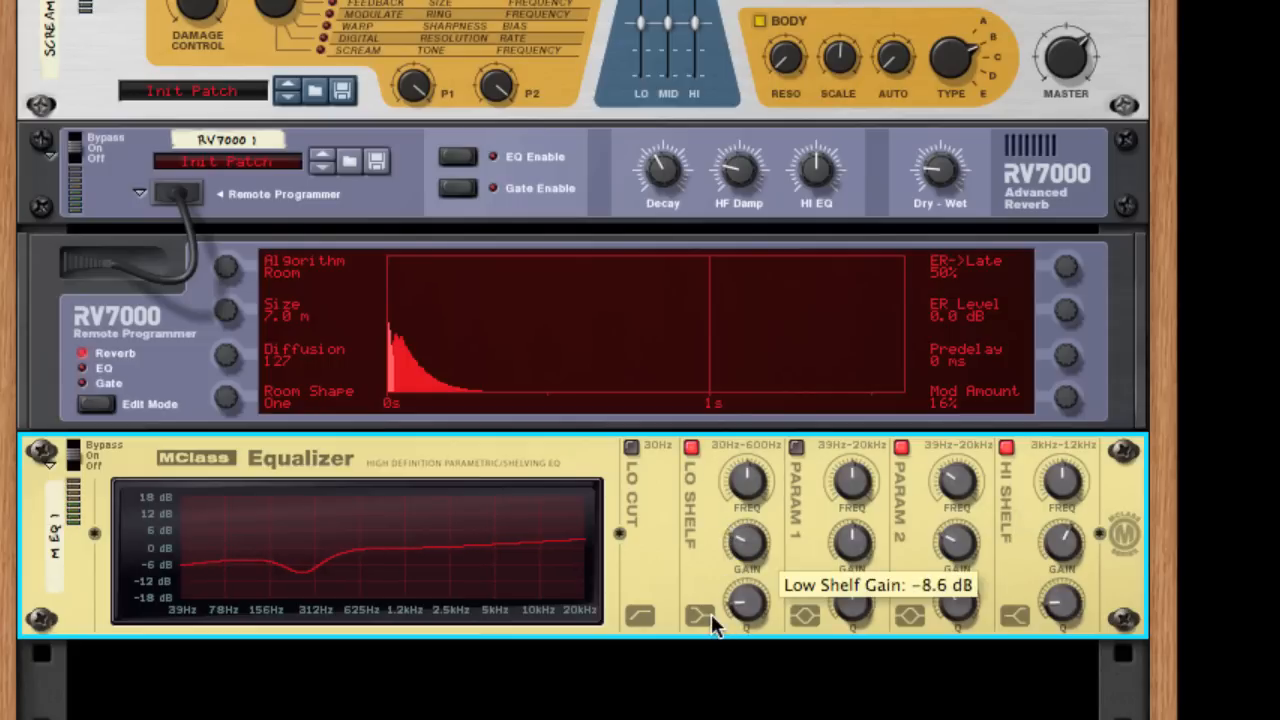
Play back the loop to hear the bass through the reverb and equalizer.
{"action": "scroll", "coordinate": [474, 531], "scroll_direction": "down", "scroll_amount": 3}
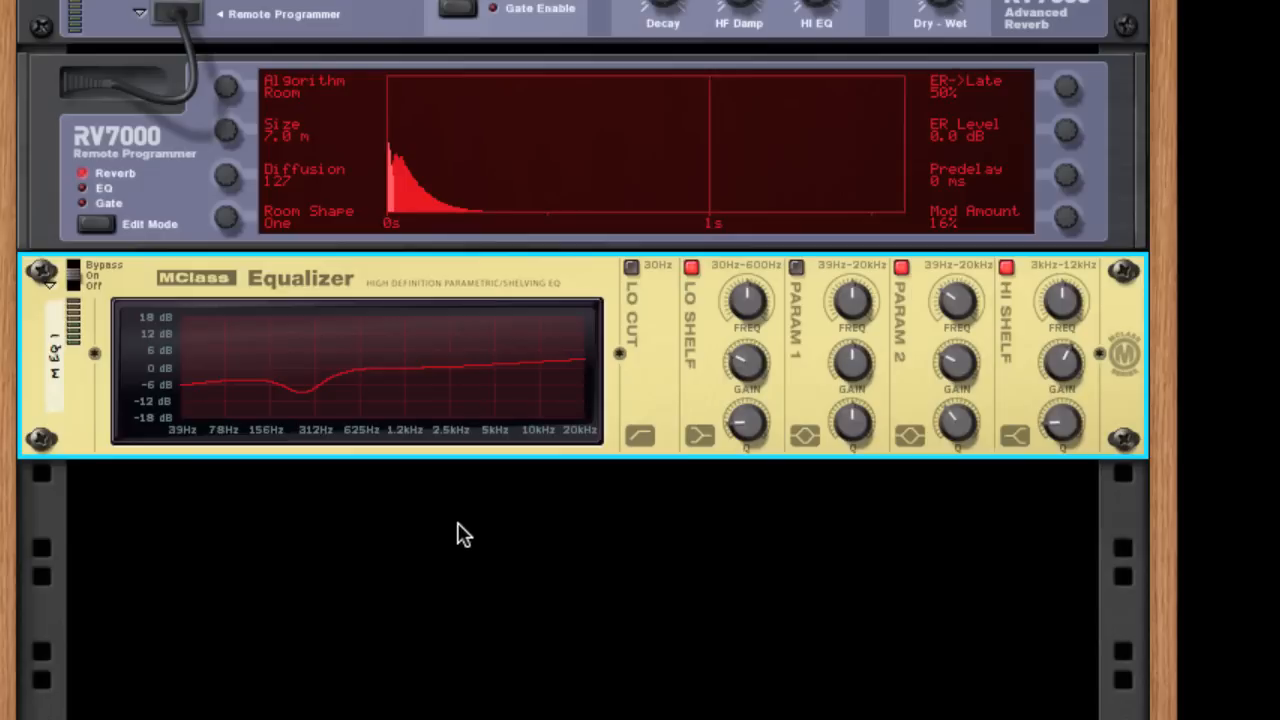
{"action": "left_click", "coordinate": [418, 483]}
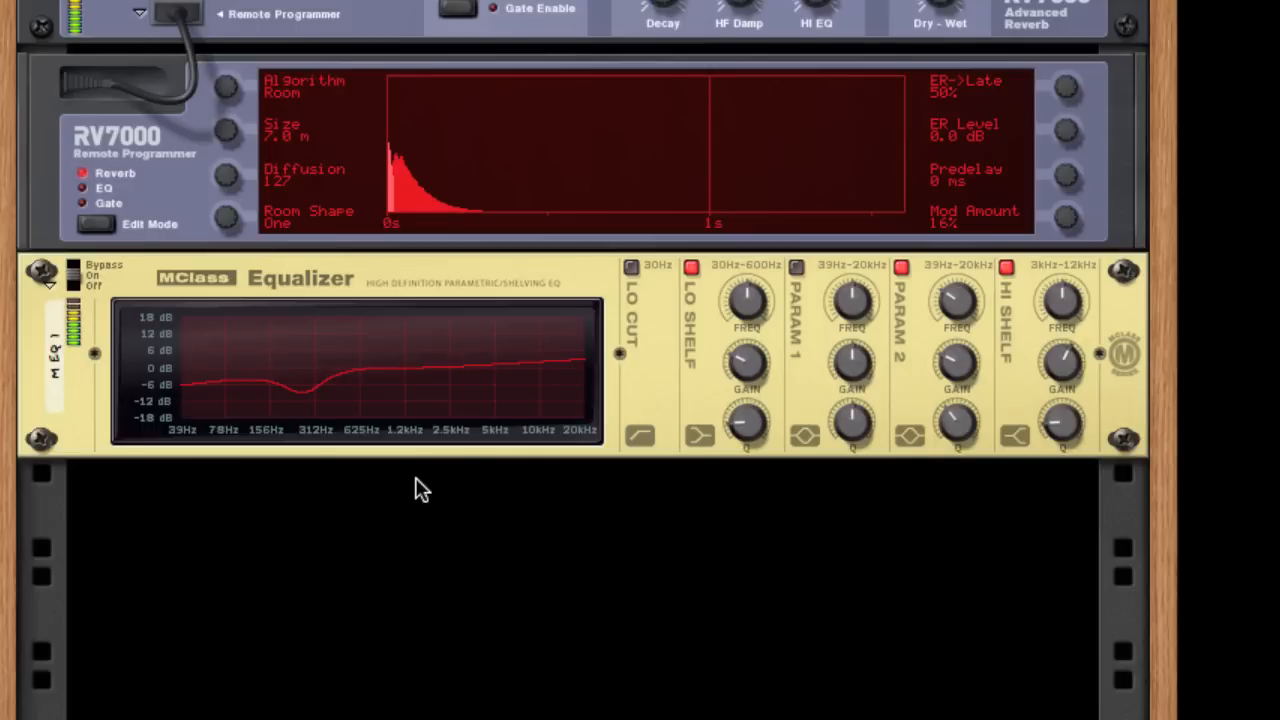
{"action": "scroll", "coordinate": [400, 540], "scroll_direction": "up", "scroll_amount": 3}
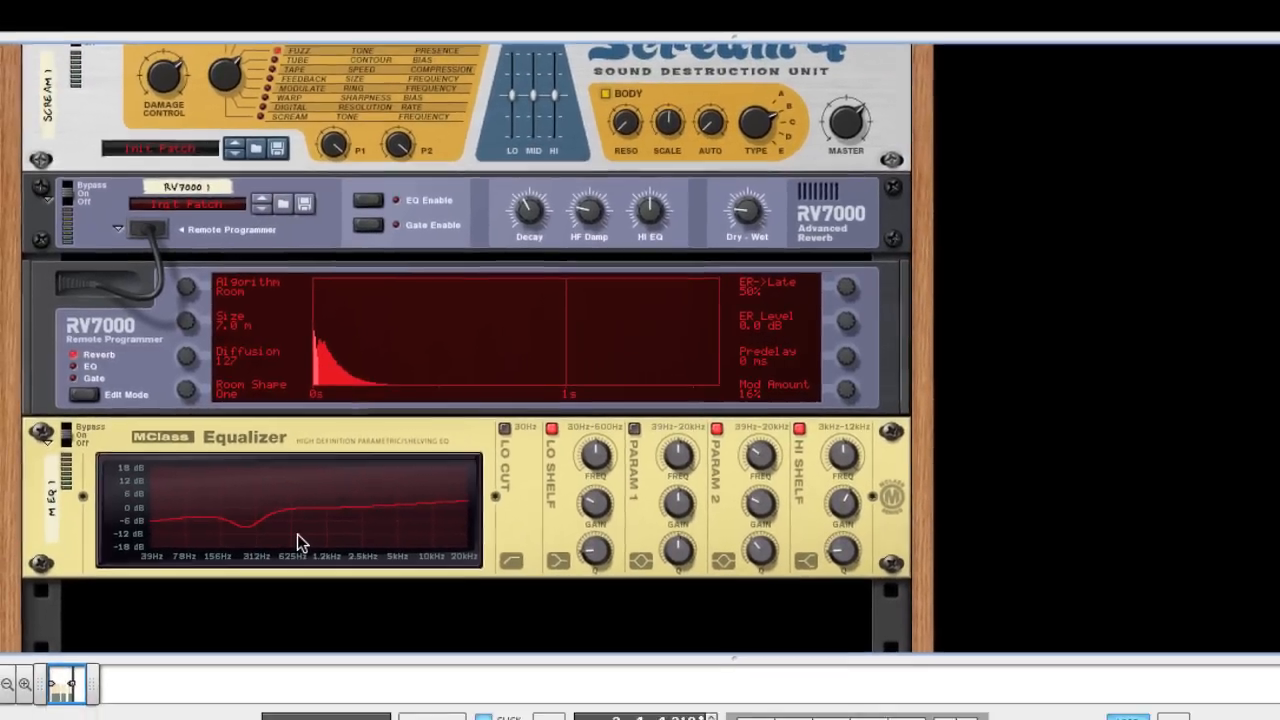
Select all devices from the MClass Equalizer up to Thor and combine them into a Combinator.
{"action": "left_click", "coordinate": [378, 612]}
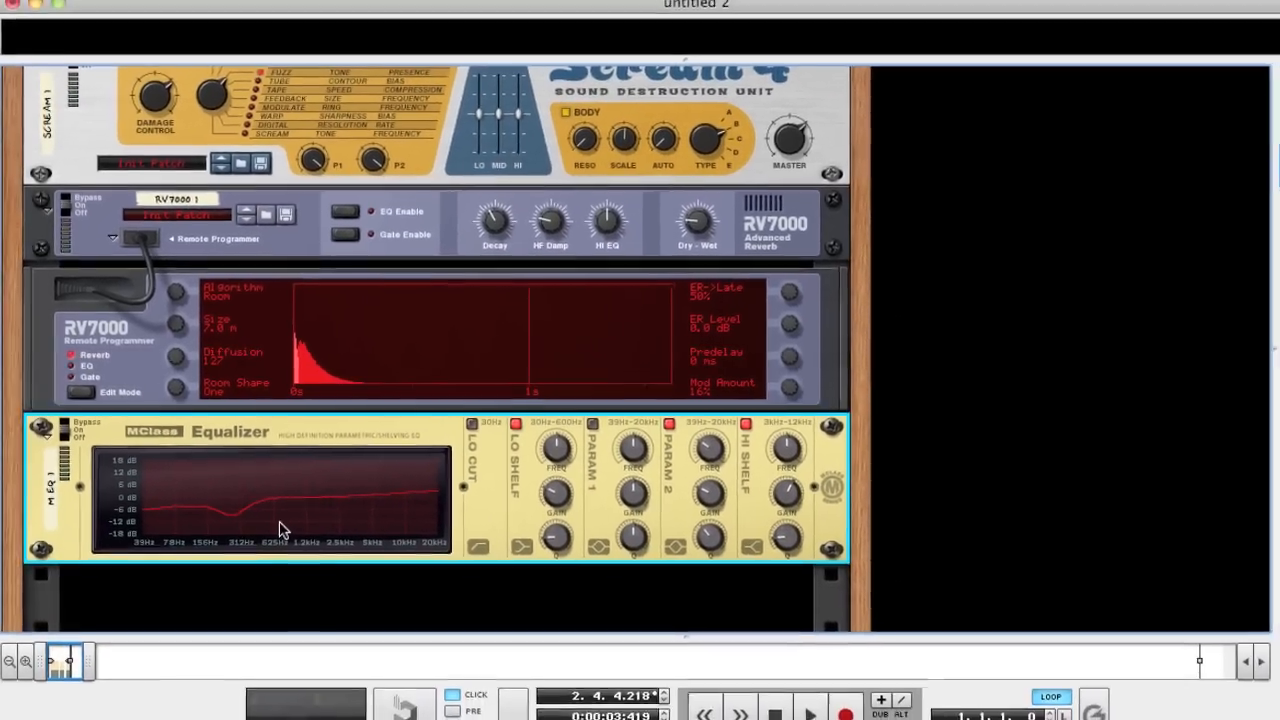
{"action": "scroll", "coordinate": [280, 530], "scroll_direction": "up", "scroll_amount": 10}
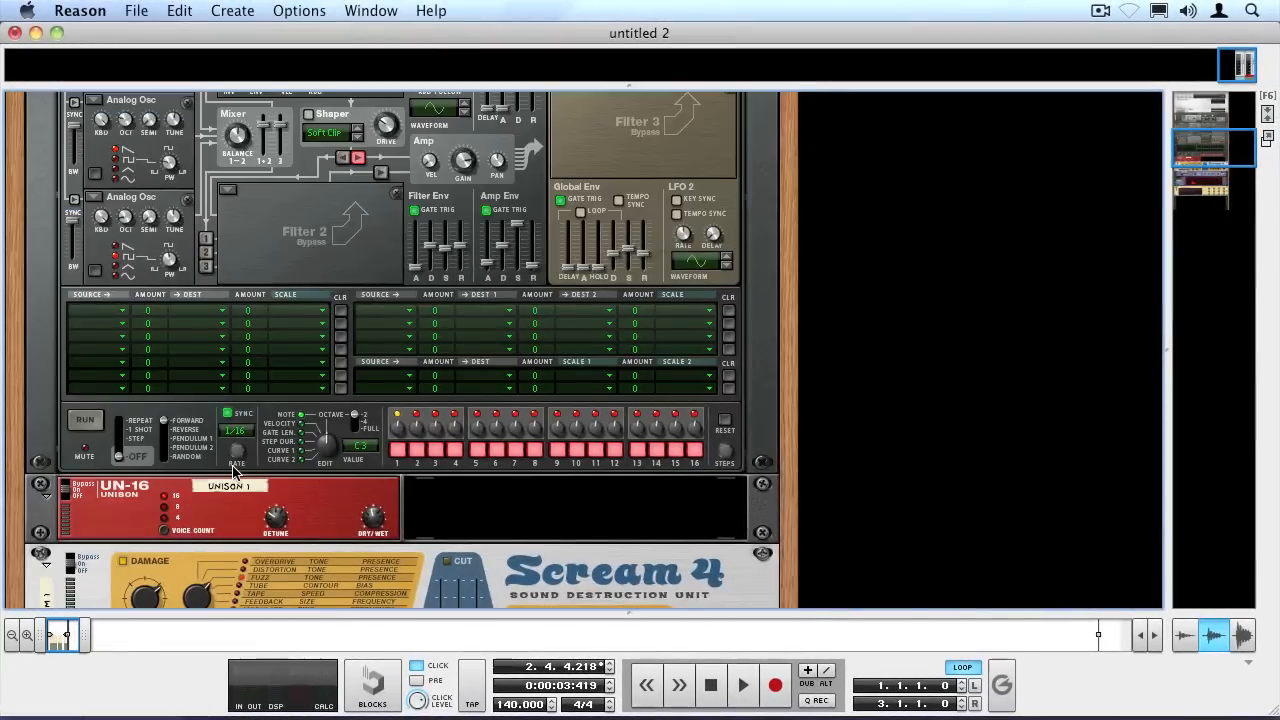
{"action": "scroll", "coordinate": [235, 472], "scroll_direction": "up", "scroll_amount": 6}
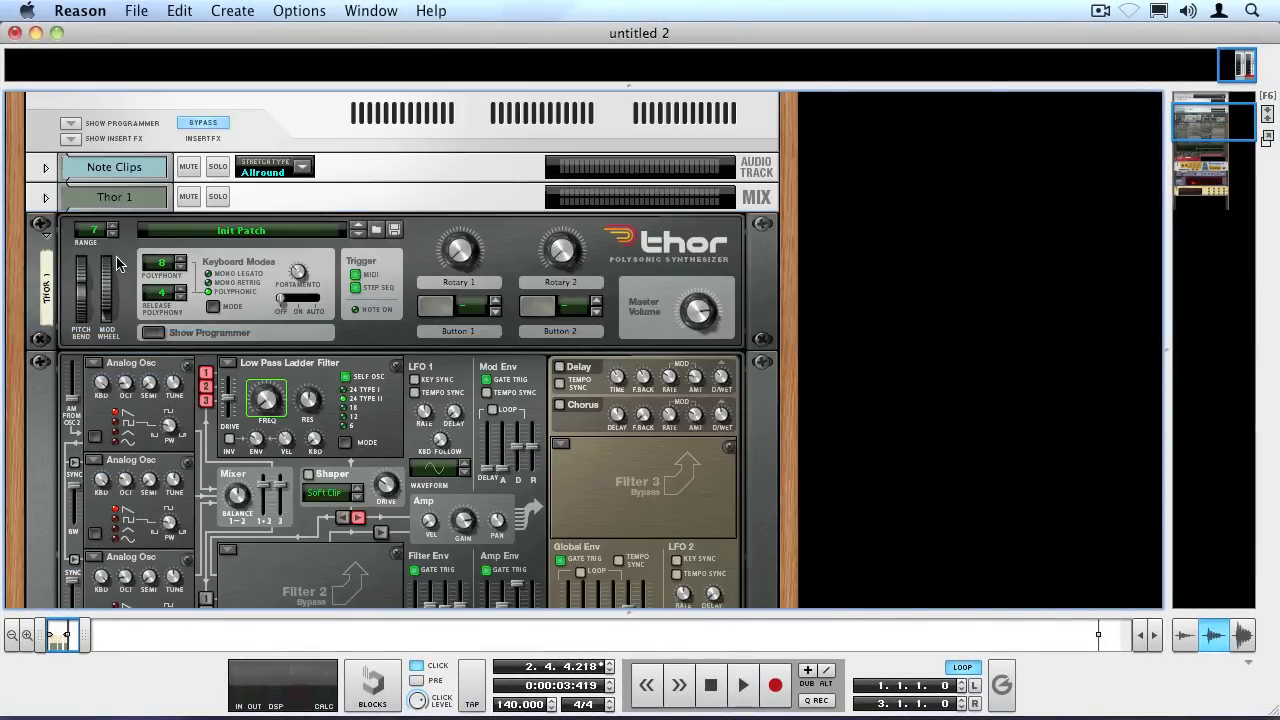
{"action": "left_click", "coordinate": [118, 260]}
{"action": "right_click", "coordinate": [121, 245]}
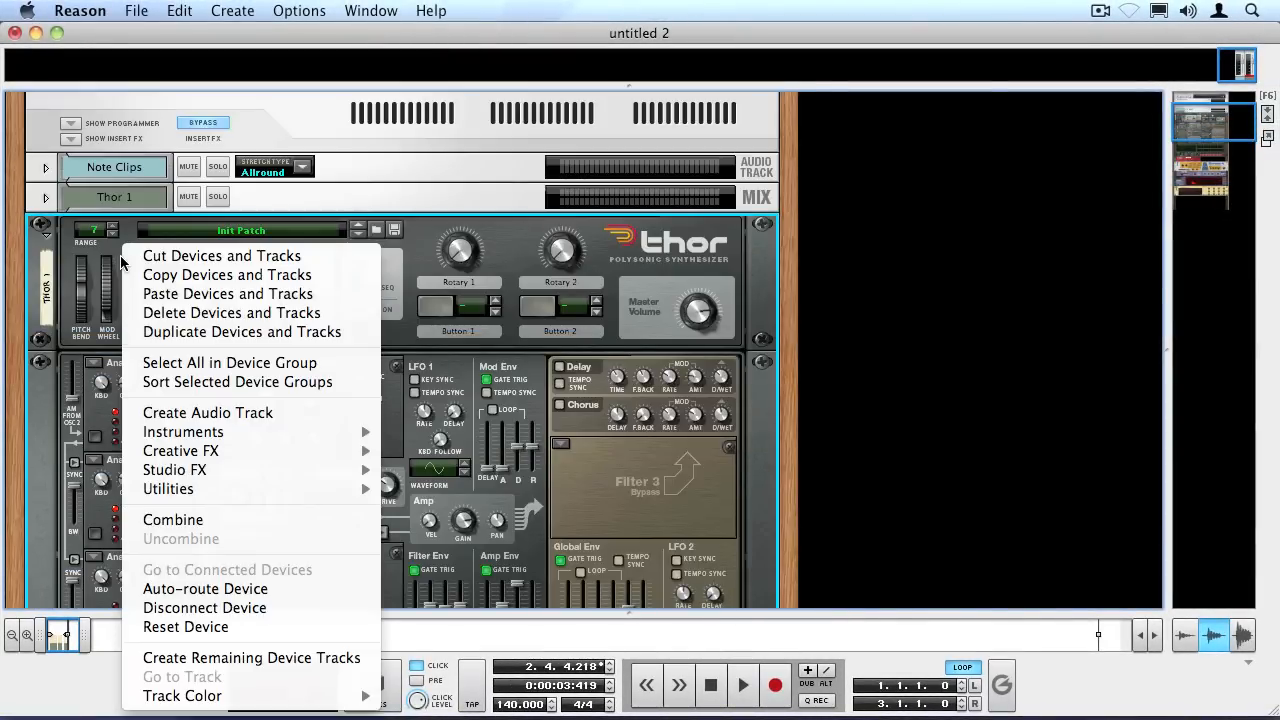
{"action": "left_click", "coordinate": [146, 521]}
Hide the devices inside the new Combinator.
{"action": "scroll", "coordinate": [177, 486], "scroll_direction": "down", "scroll_amount": 15}
{"action": "scroll", "coordinate": [260, 497], "scroll_direction": "up", "scroll_amount": 6}
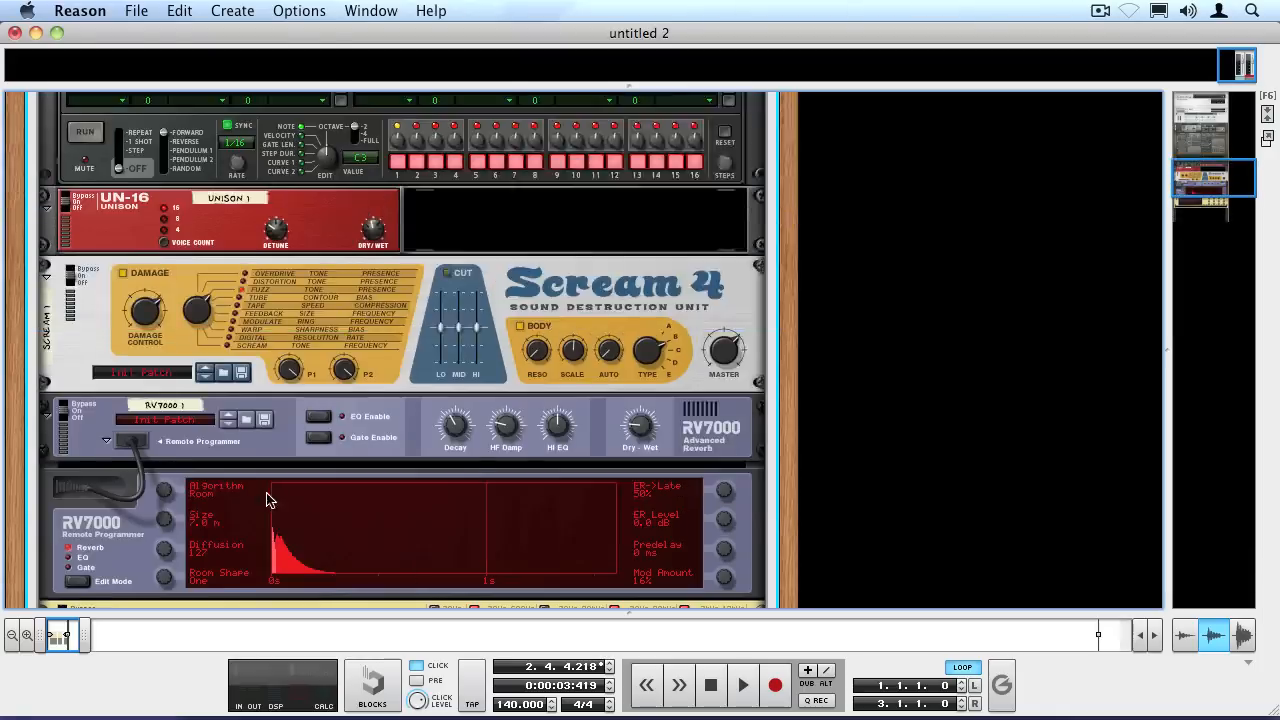
{"action": "scroll", "coordinate": [268, 500], "scroll_direction": "up", "scroll_amount": 15}
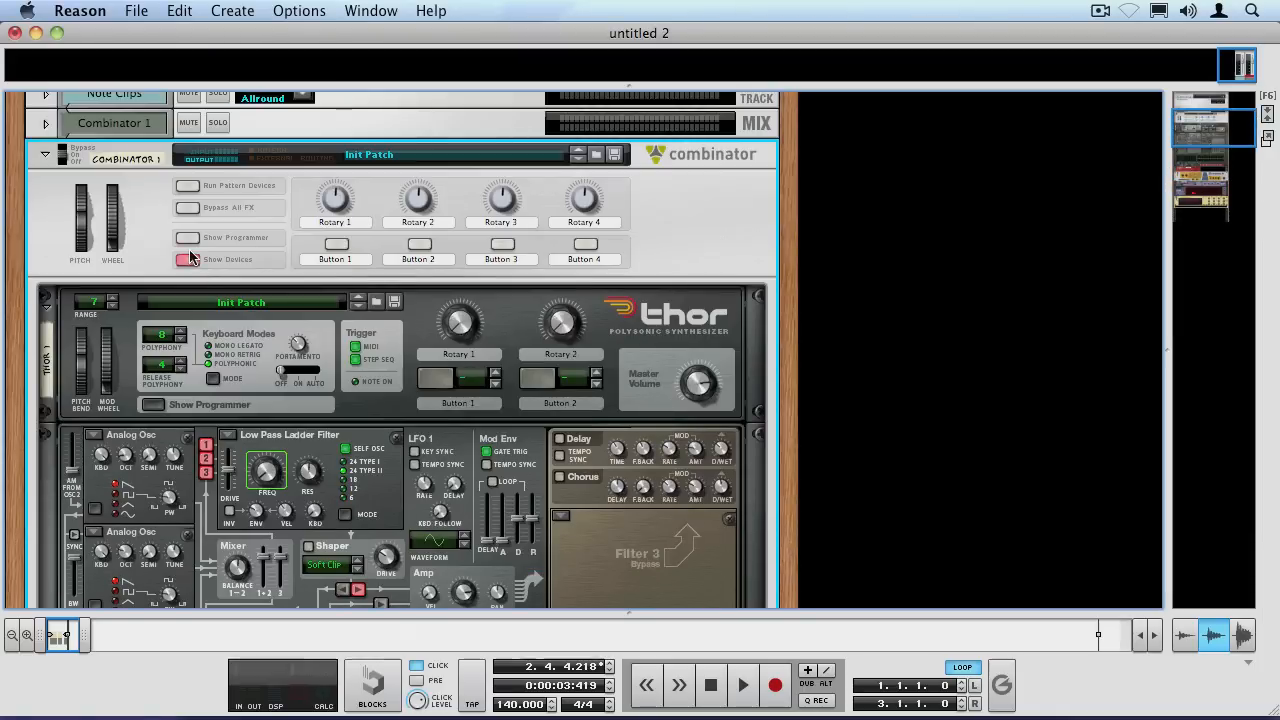
{"action": "left_click", "coordinate": [188, 259]}
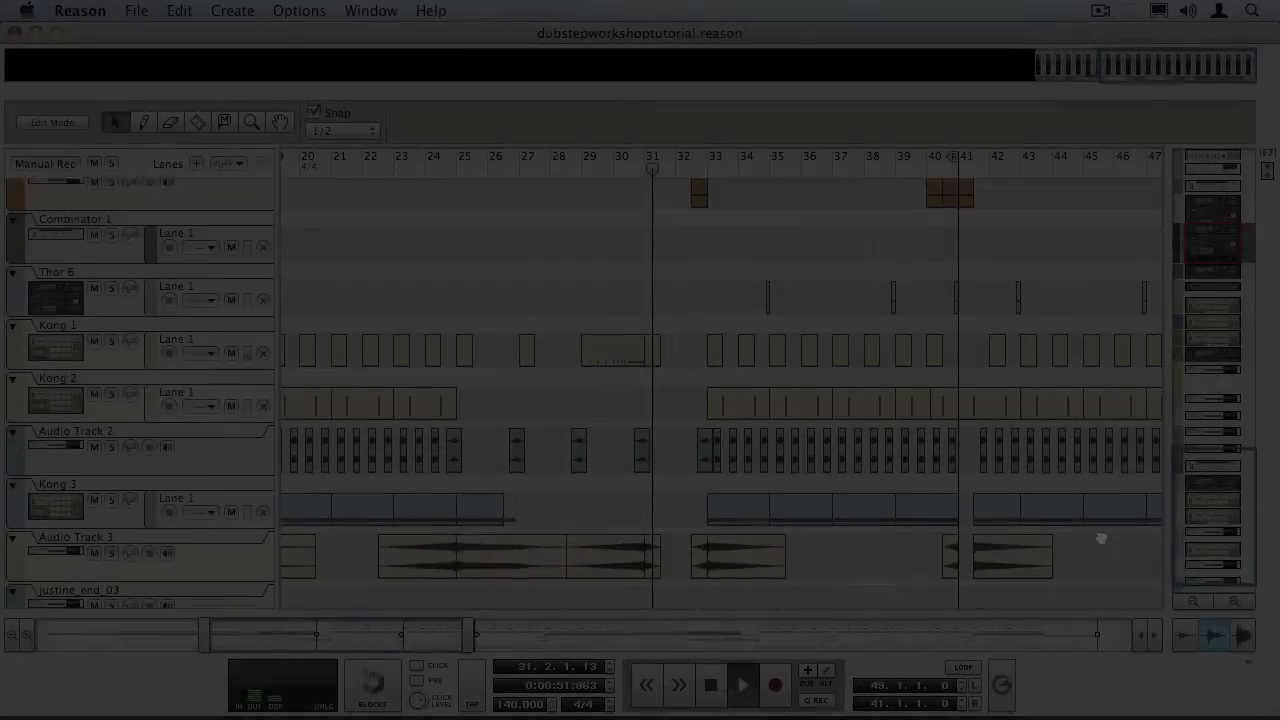